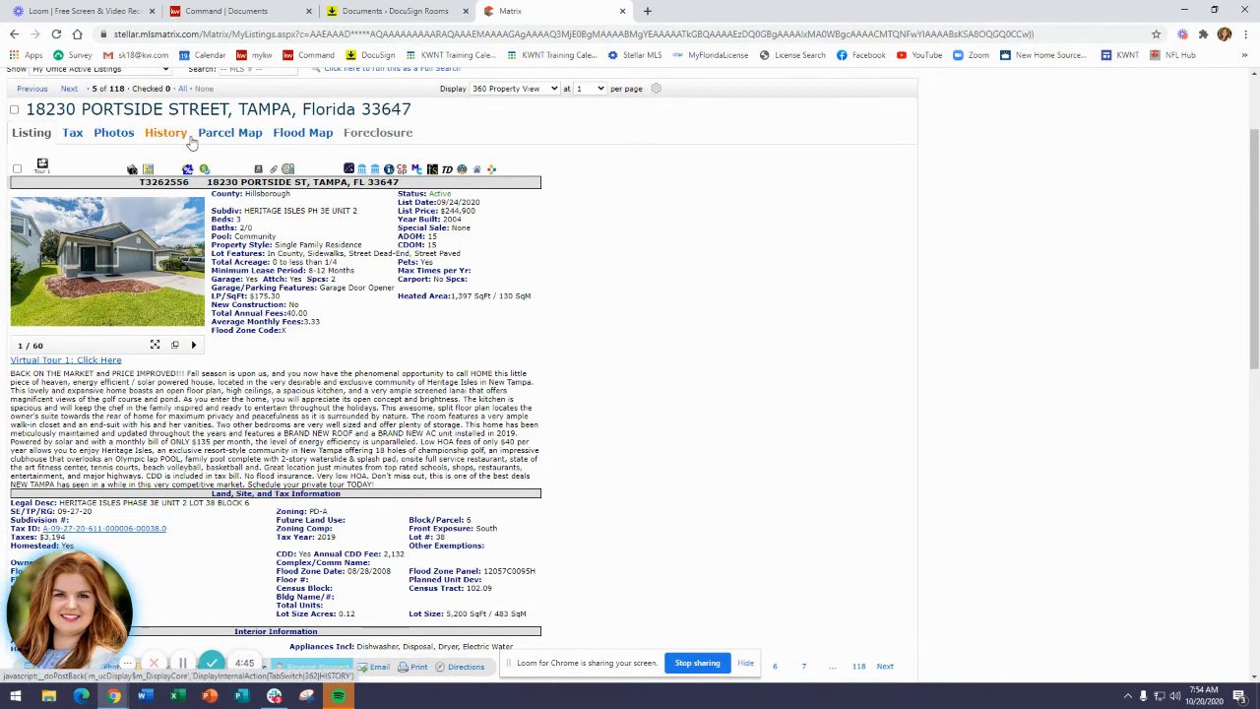
pyautogui.click(275, 174)
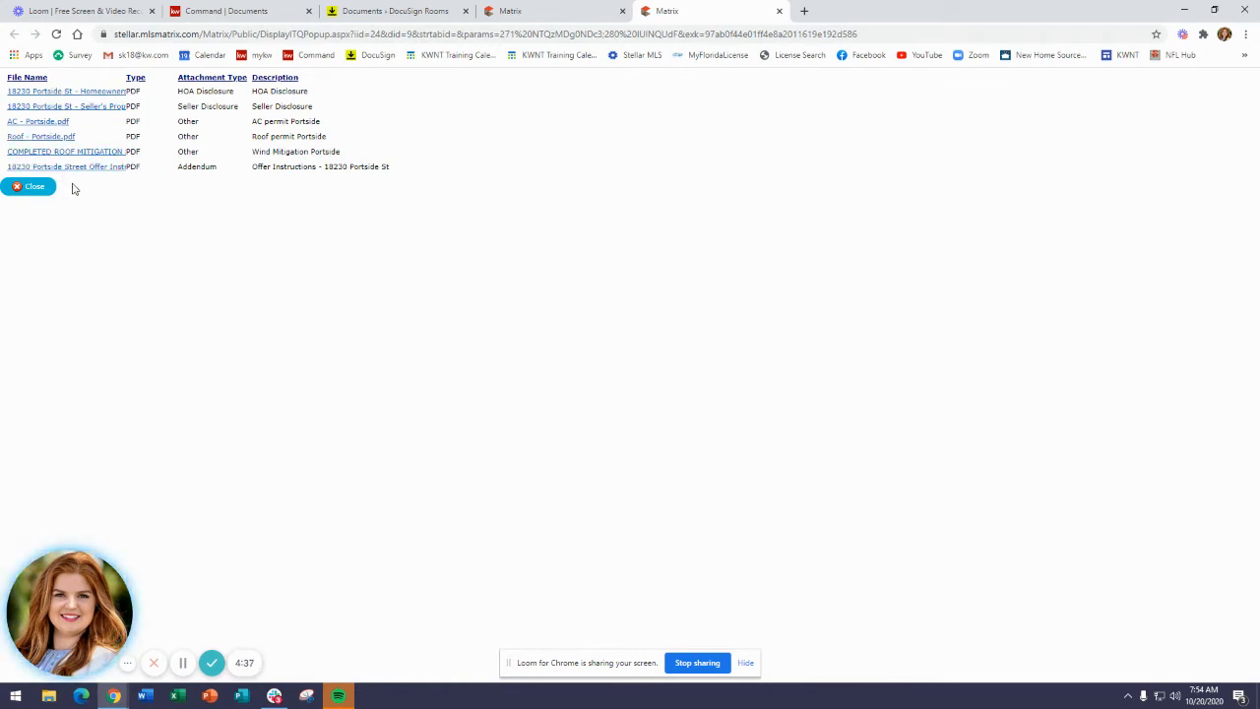
pyautogui.click(58, 91)
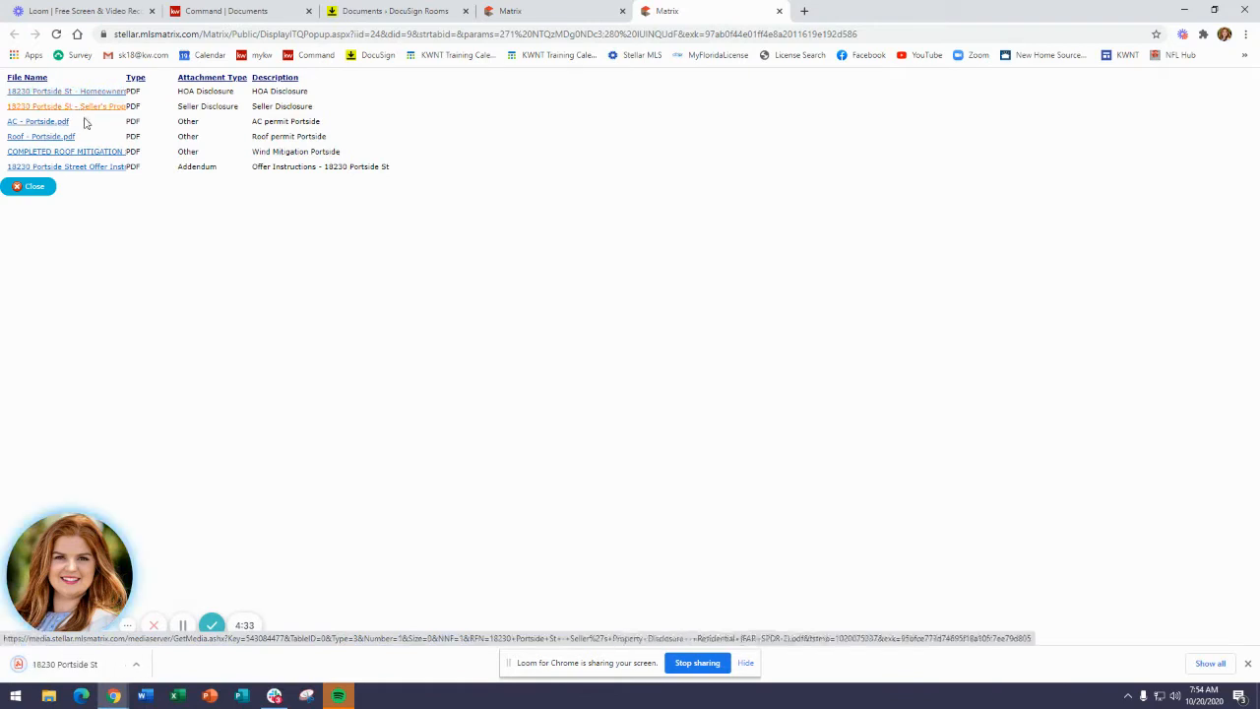
# Close the attachments list and return to the listing.
pyautogui.click(26, 697)
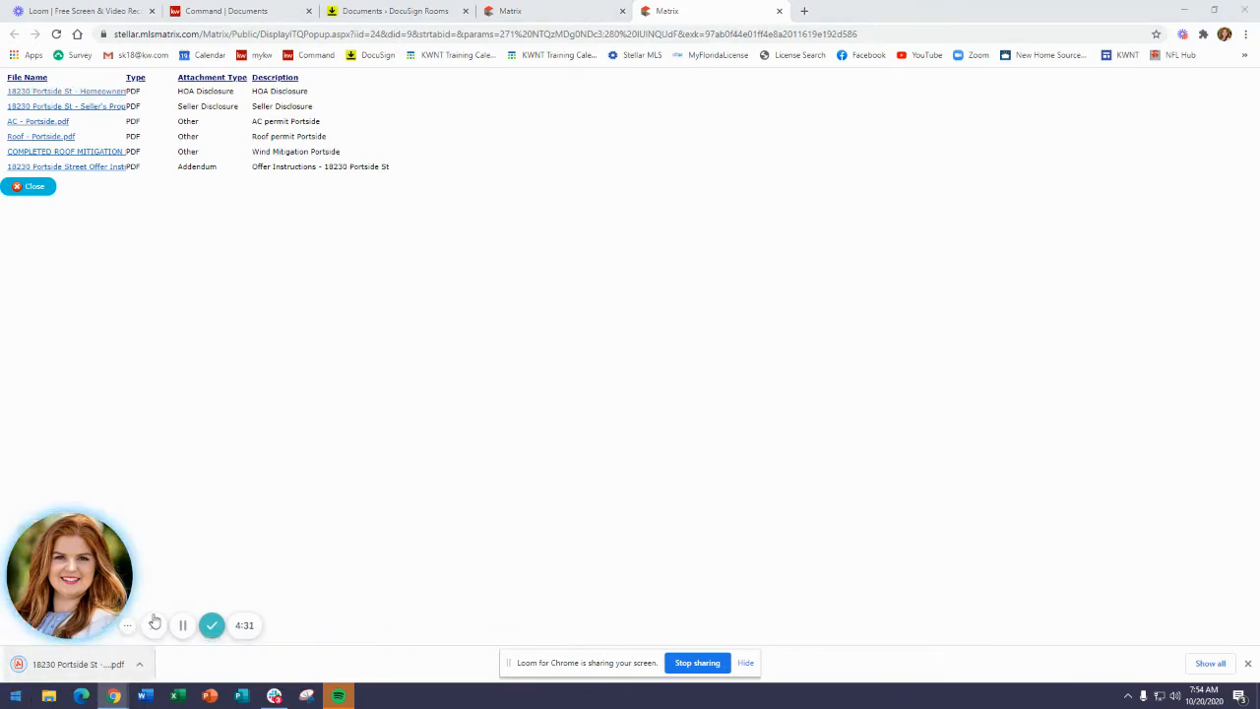
pyautogui.click(406, 487)
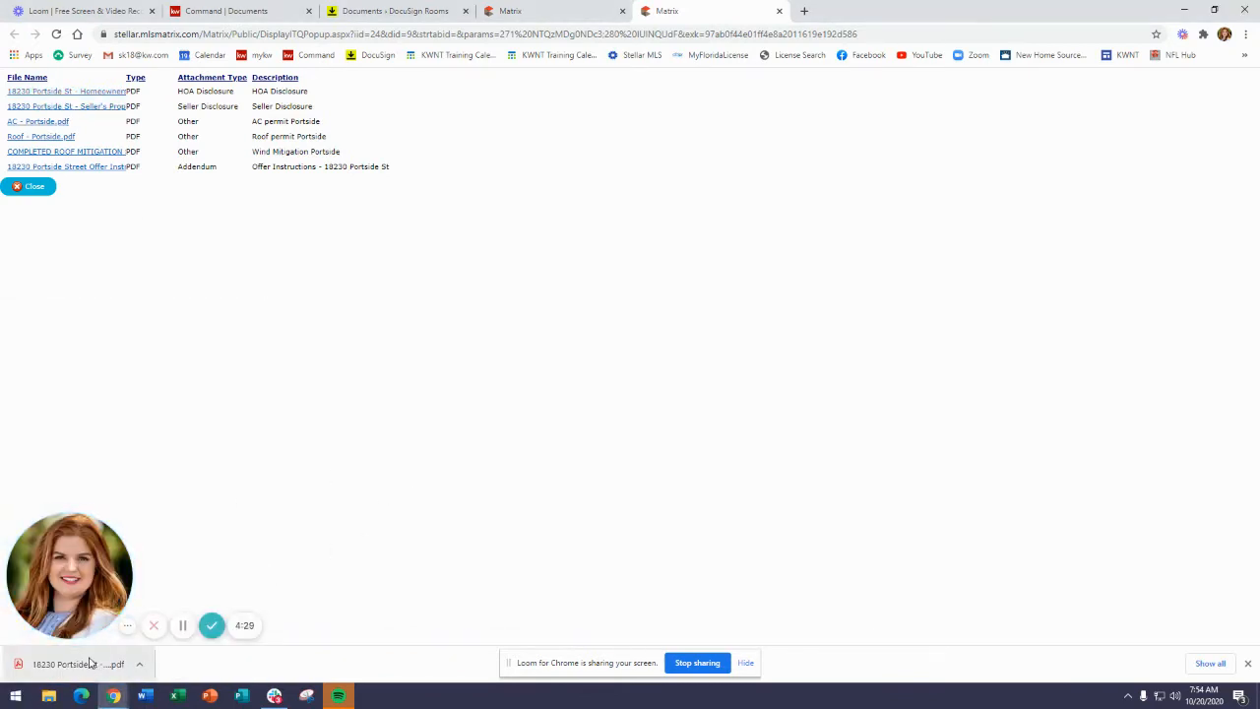
pyautogui.click(34, 188)
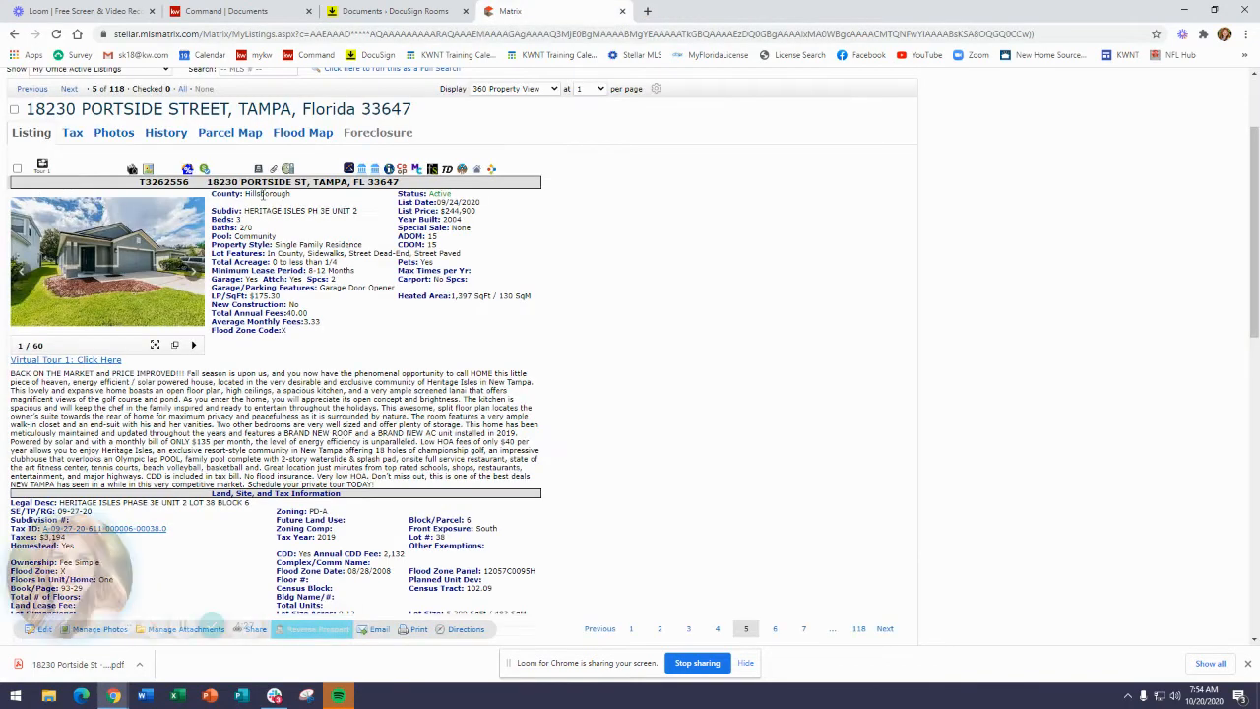
# Upload the downloaded HOA disclosure PDF into the room's documents in DocuSign Rooms.
pyautogui.click(418, 15)
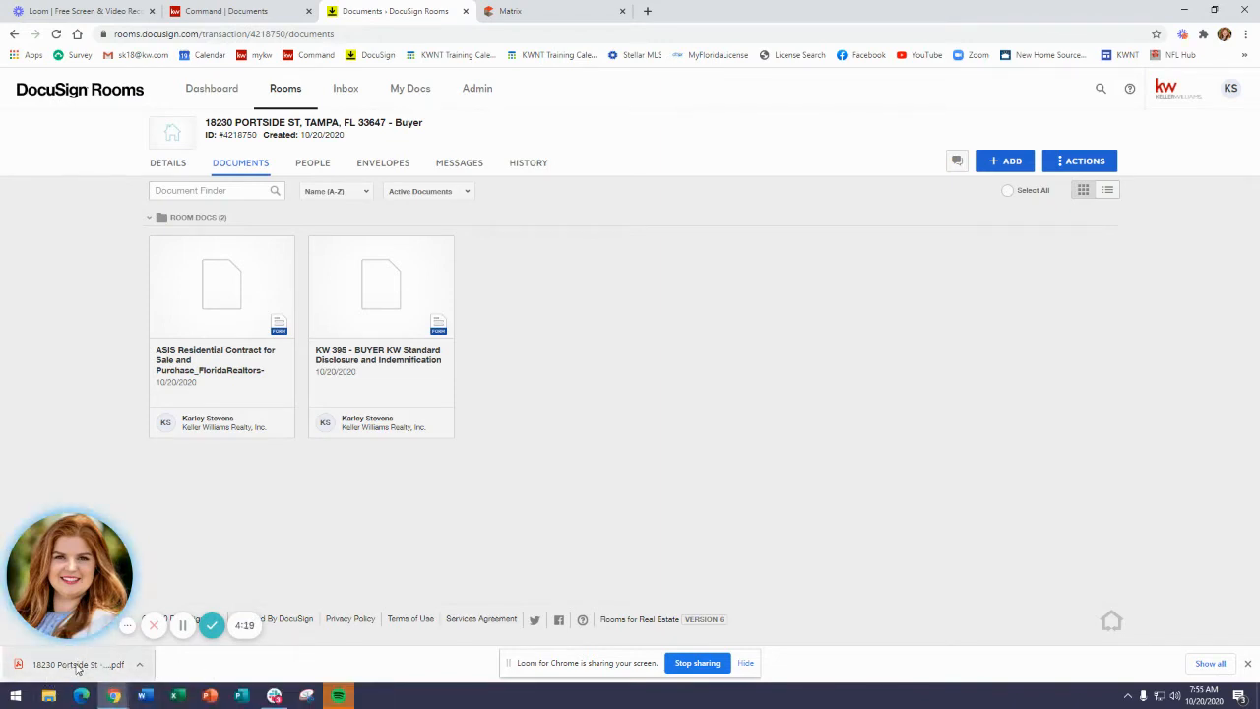
pyautogui.moveTo(75, 670); pyautogui.dragTo(619, 319)
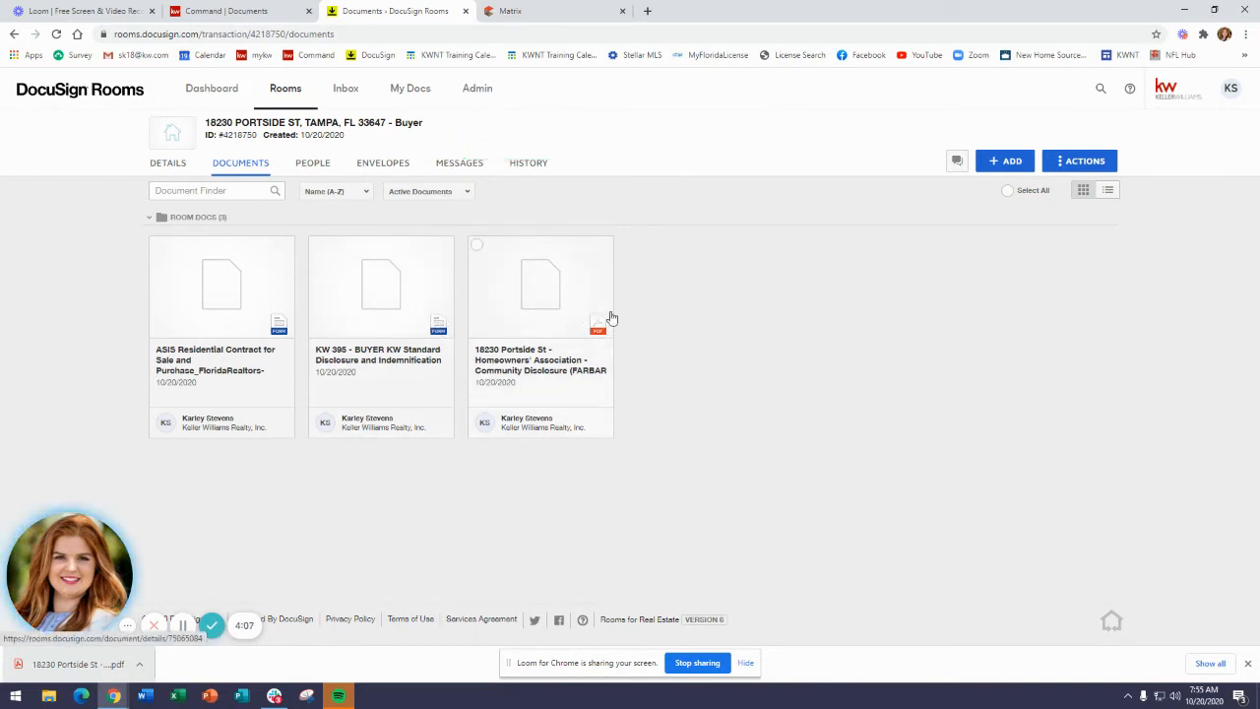
# Preview the homeowners' association disclosure document, review both pages, and close the preview.
pyautogui.click(547, 300)
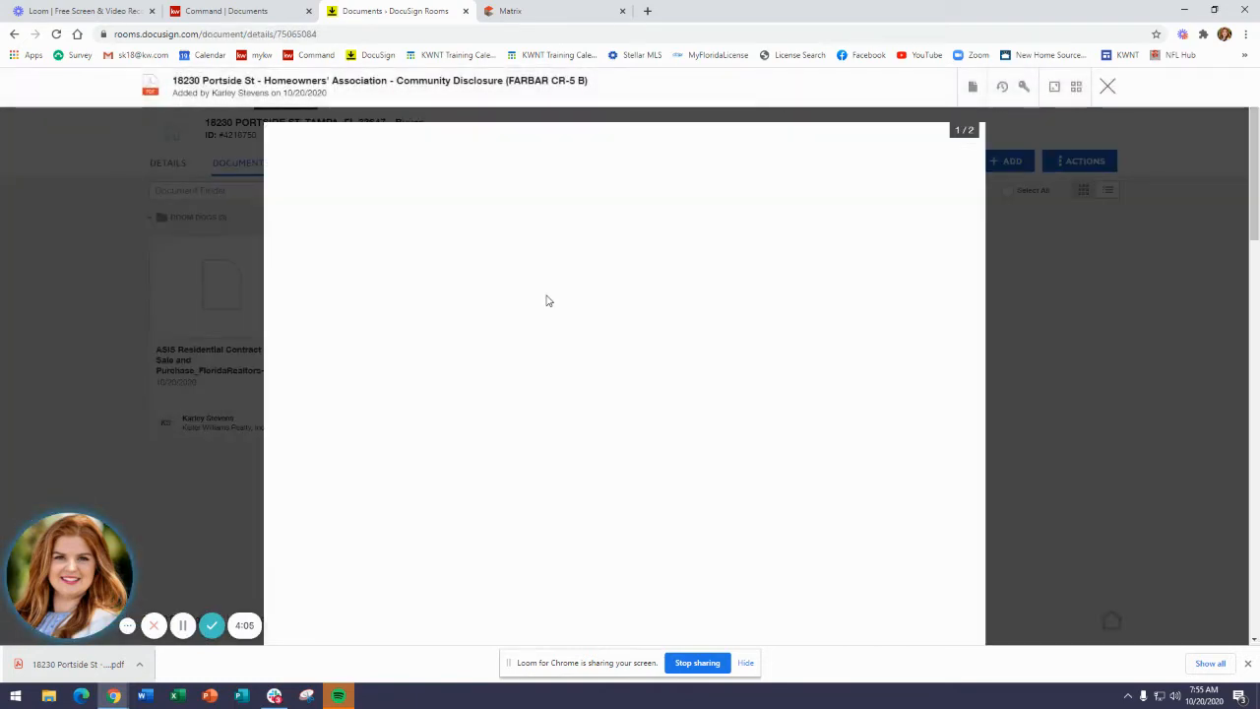
pyautogui.click(1247, 662)
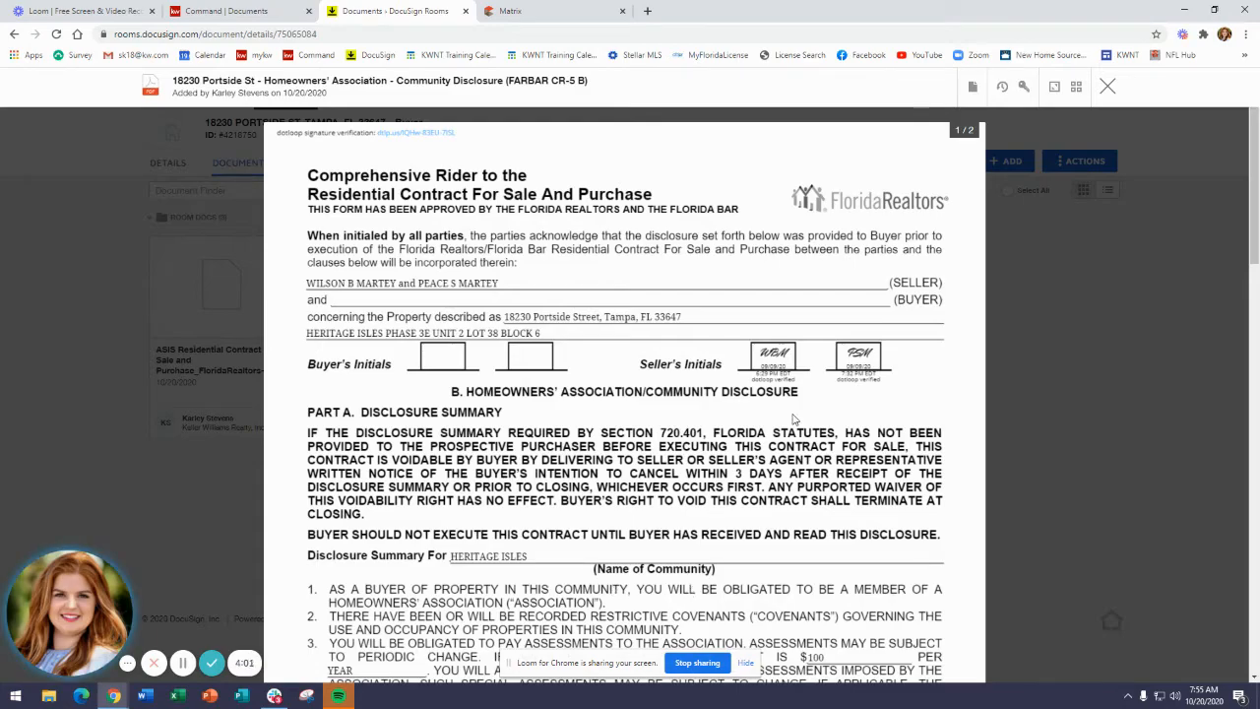
pyautogui.scroll(-15, 787, 442)
pyautogui.scroll(-3, 758, 472)
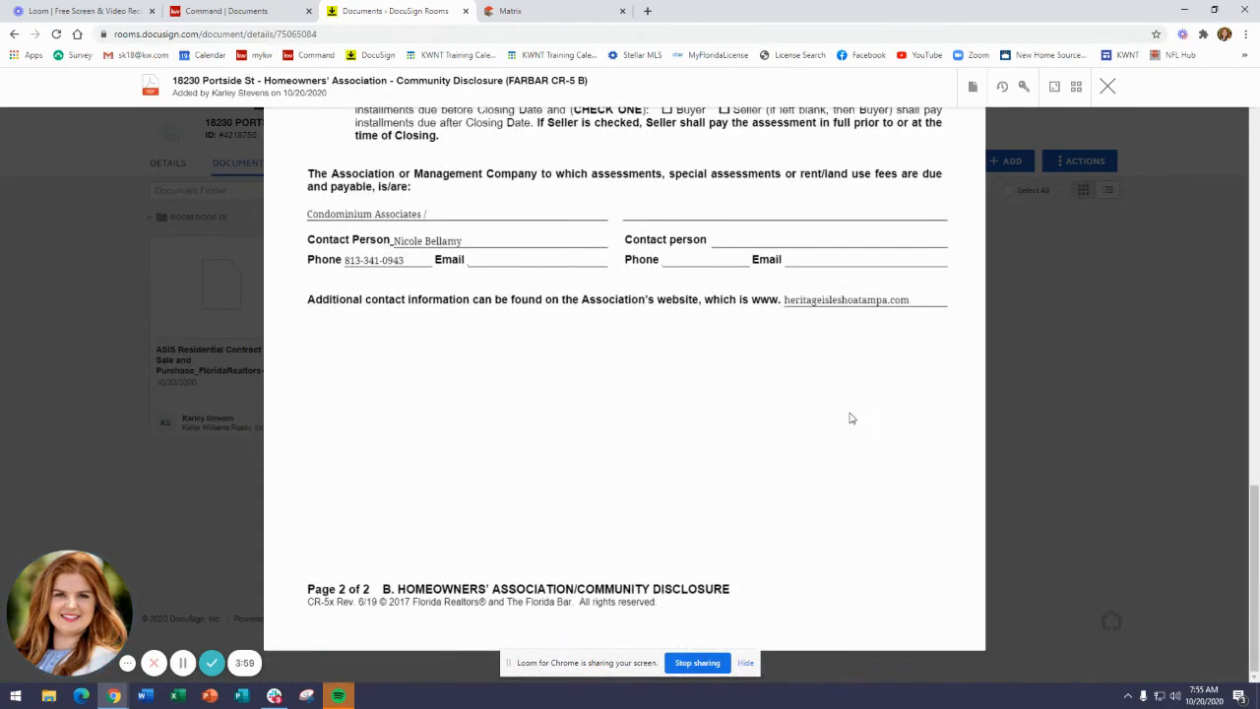
pyautogui.scroll(18, 851, 418)
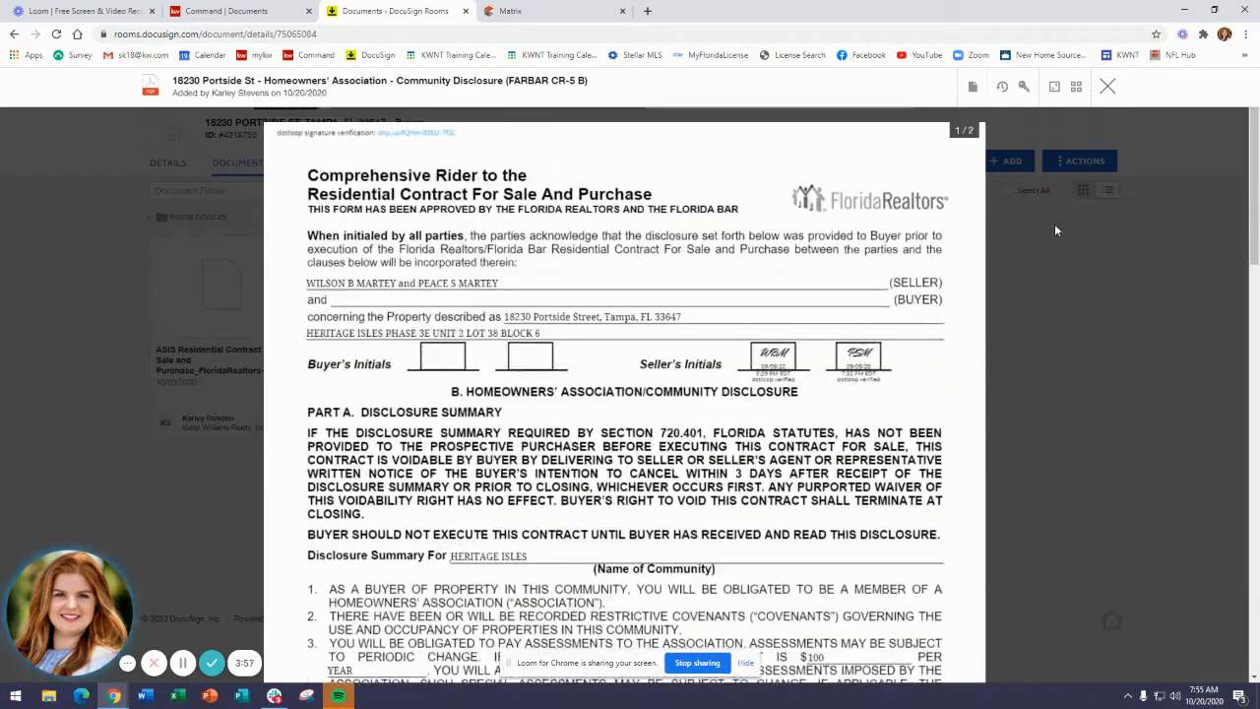
pyautogui.click(1092, 123)
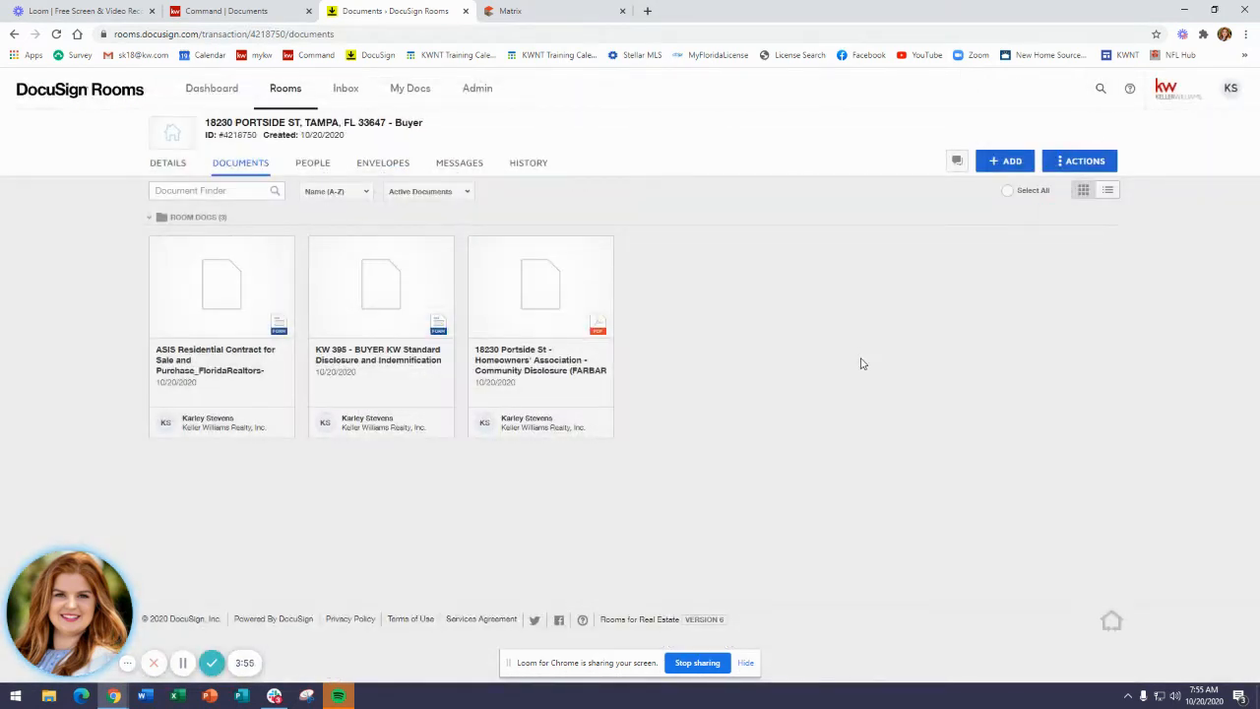
# Create a new envelope for the room and name it Offer 10/20/2020.
pyautogui.click(388, 173)
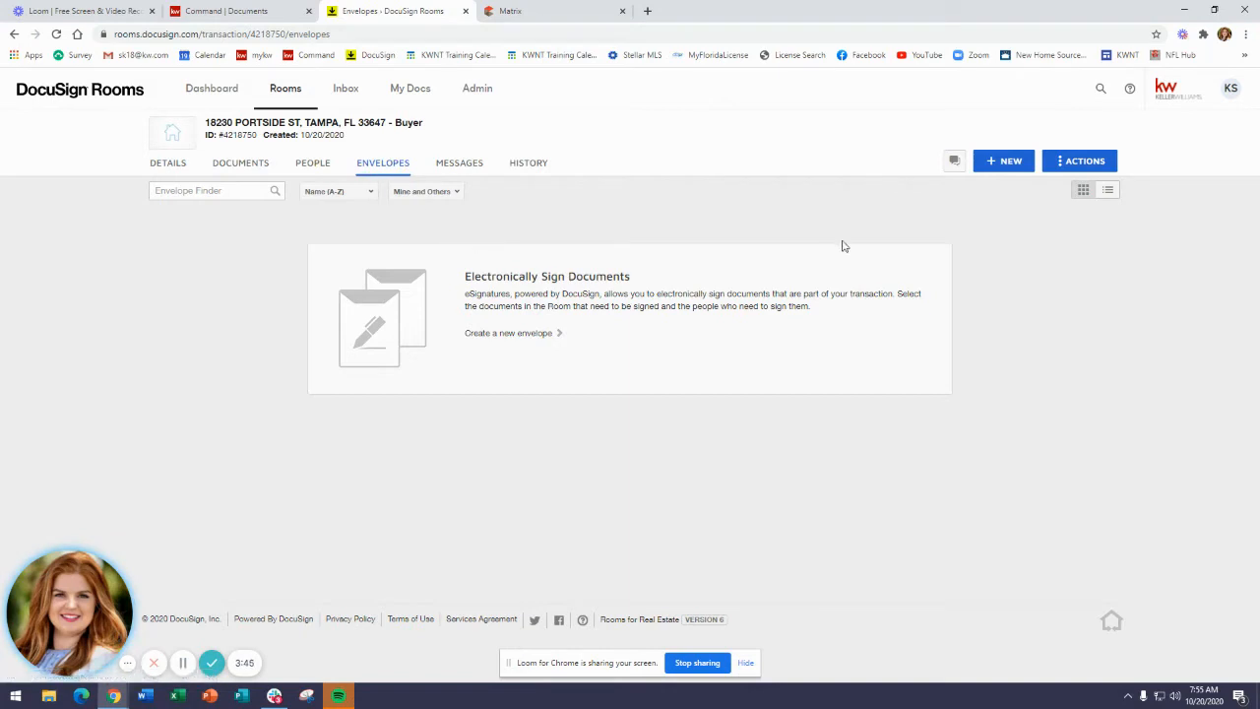
pyautogui.click(1005, 169)
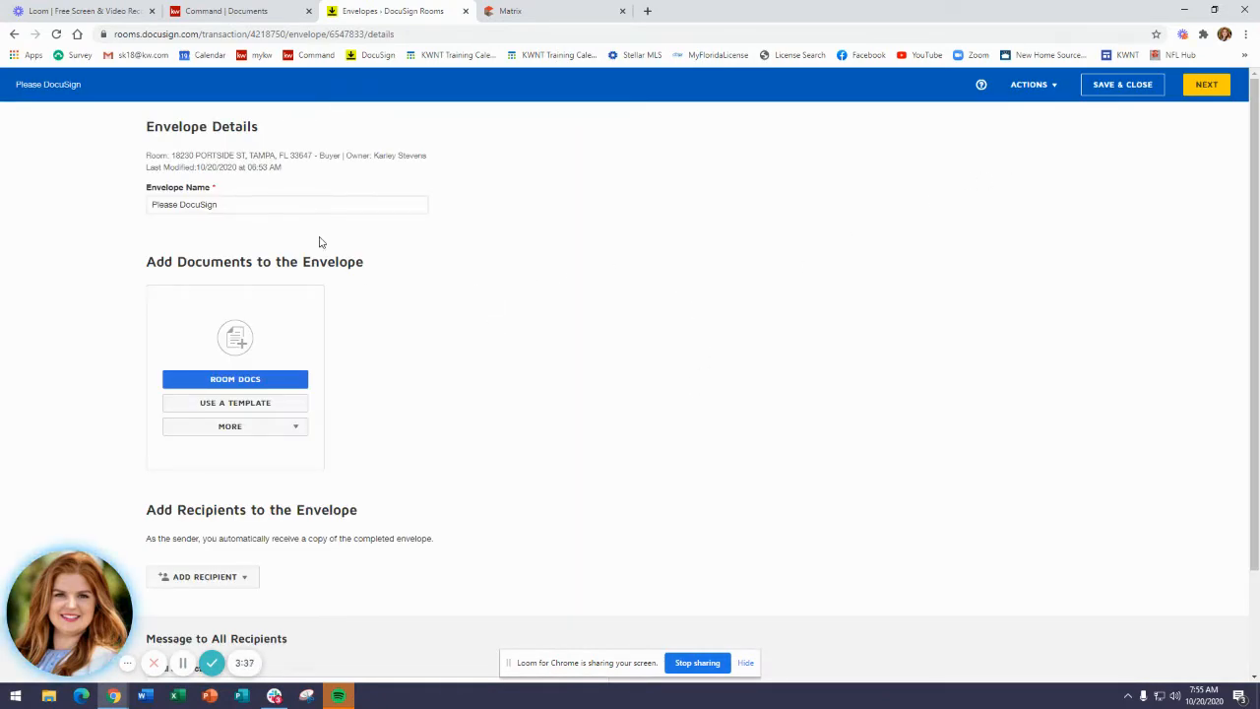
pyautogui.moveTo(219, 207); pyautogui.dragTo(135, 223)
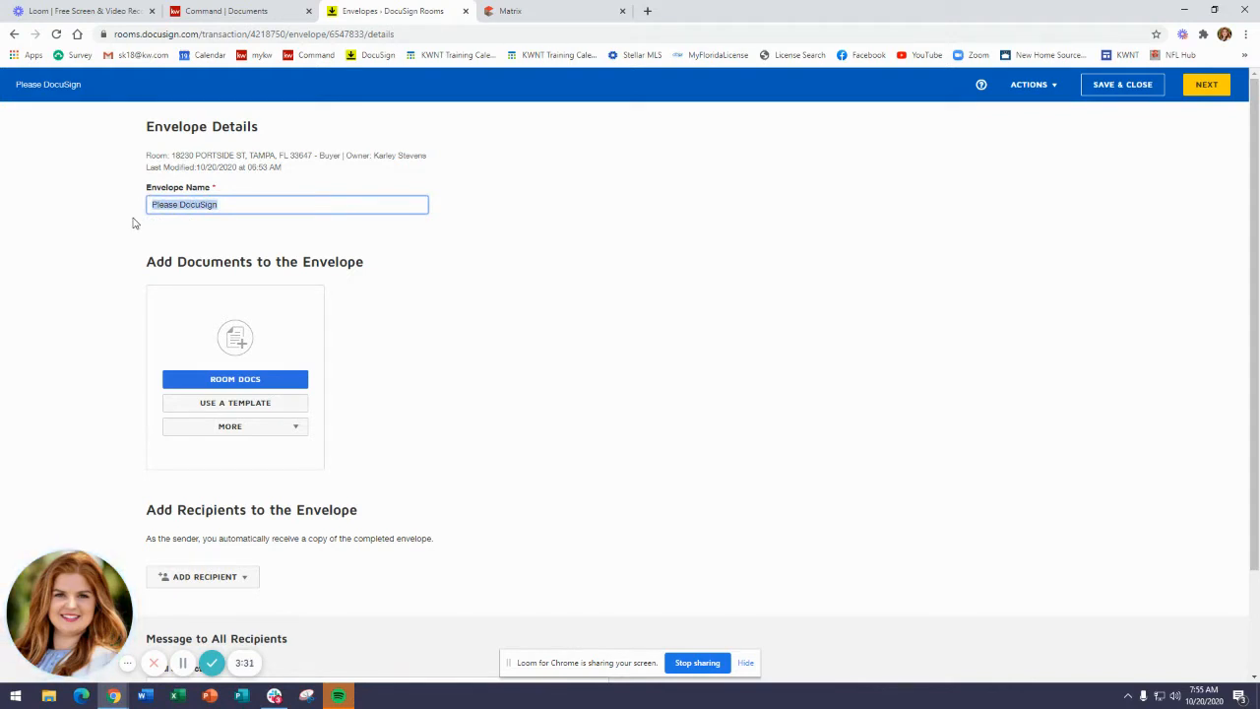
pyautogui.write('Offer')
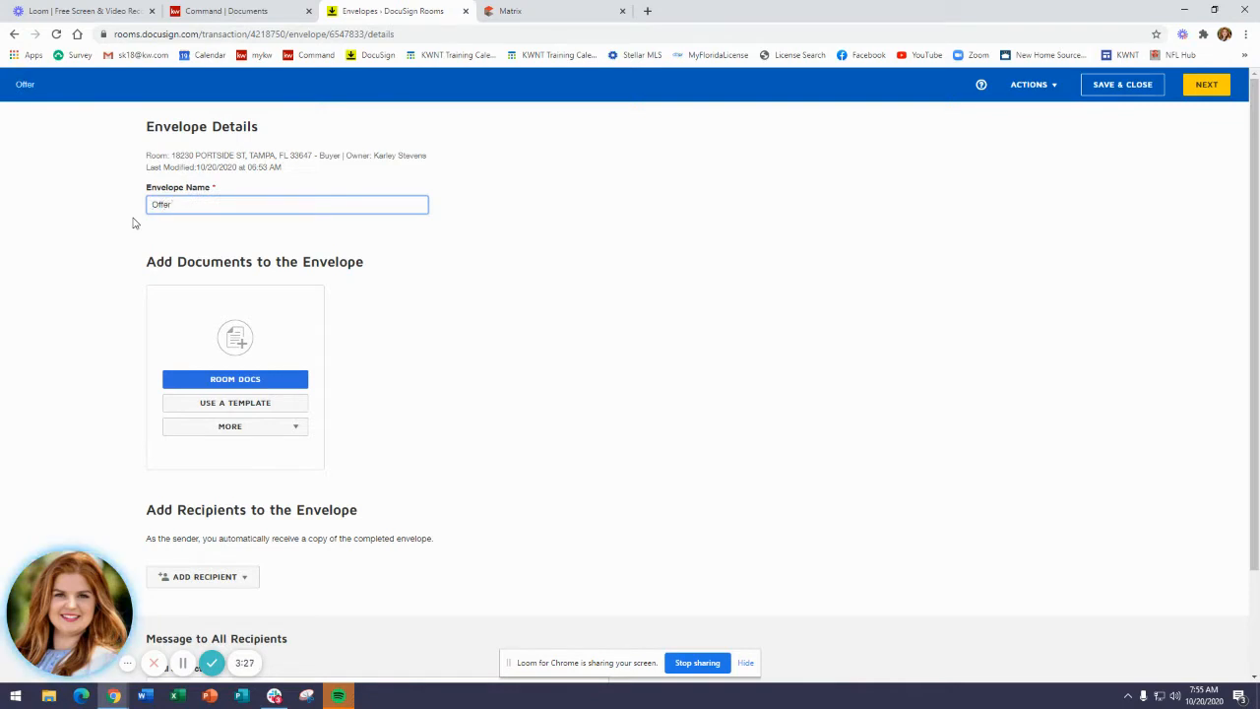
pyautogui.write(' 10/20/2020')
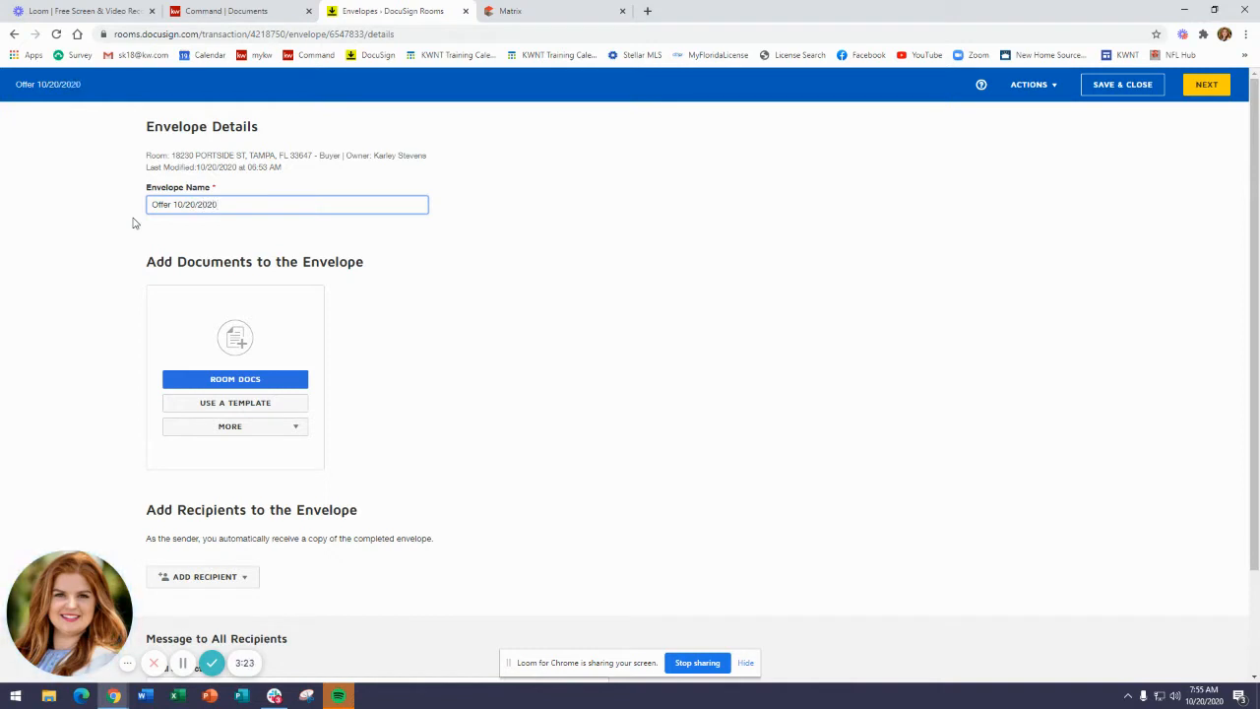
pyautogui.click(149, 234)
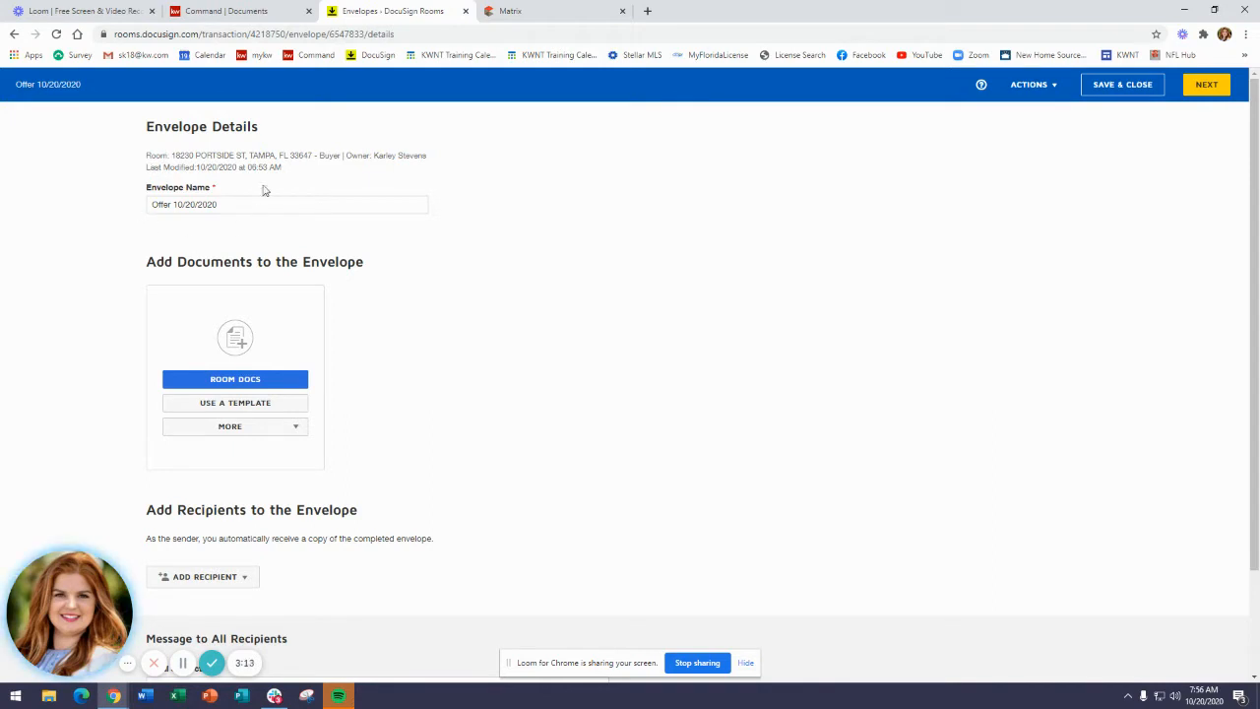
# Add all three room documents to the envelope.
pyautogui.click(282, 384)
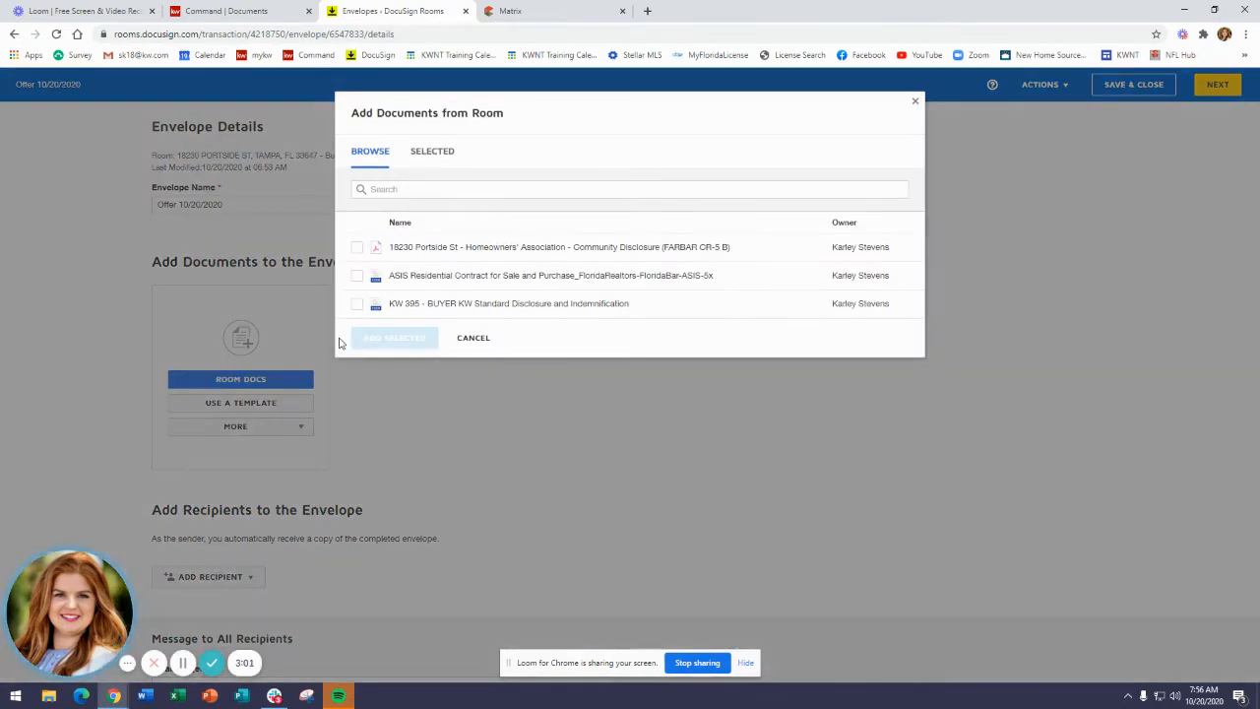
pyautogui.click(357, 247)
pyautogui.click(357, 276)
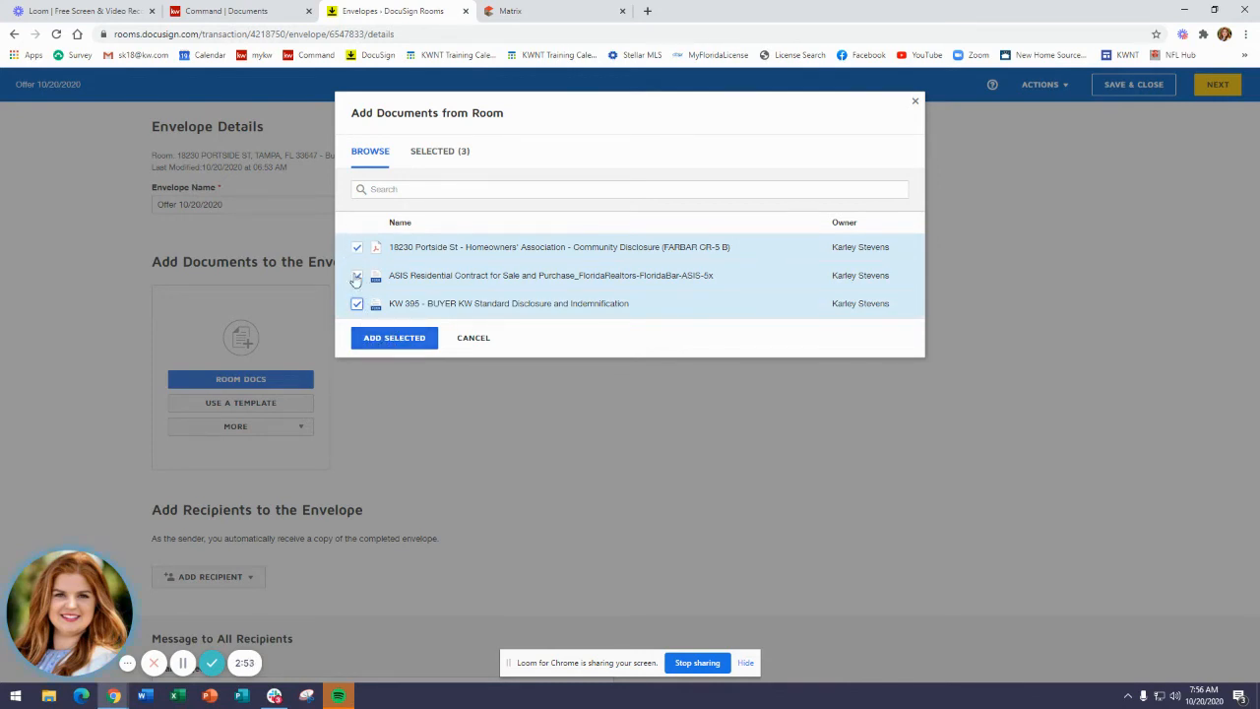
pyautogui.click(397, 339)
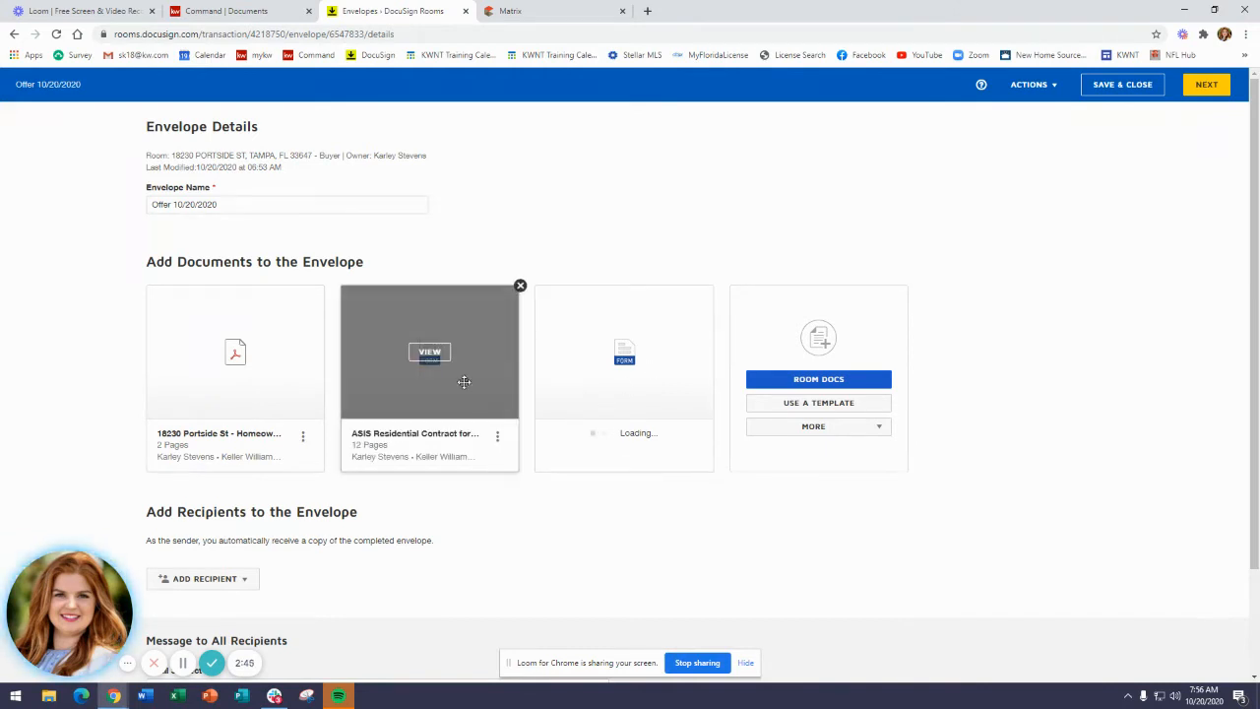
# Reorder the envelope documents so KW 395 comes first, then the ASIS contract, then the HOA disclosure.
pyautogui.moveTo(463, 382); pyautogui.dragTo(197, 379)
pyautogui.moveTo(640, 384); pyautogui.dragTo(197, 369)
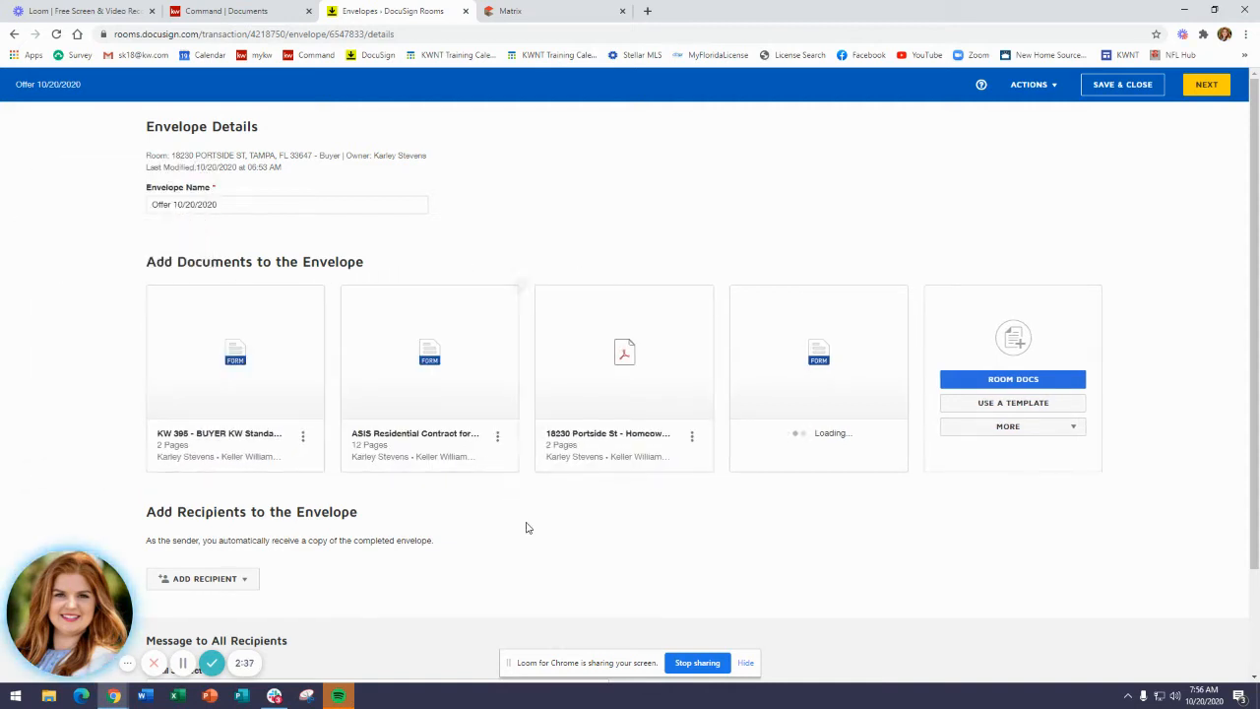
# Open the pre-tagged roles for adding recipients and select the Buyer One and Buyer Two roles.
pyautogui.scroll(-1, 483, 464)
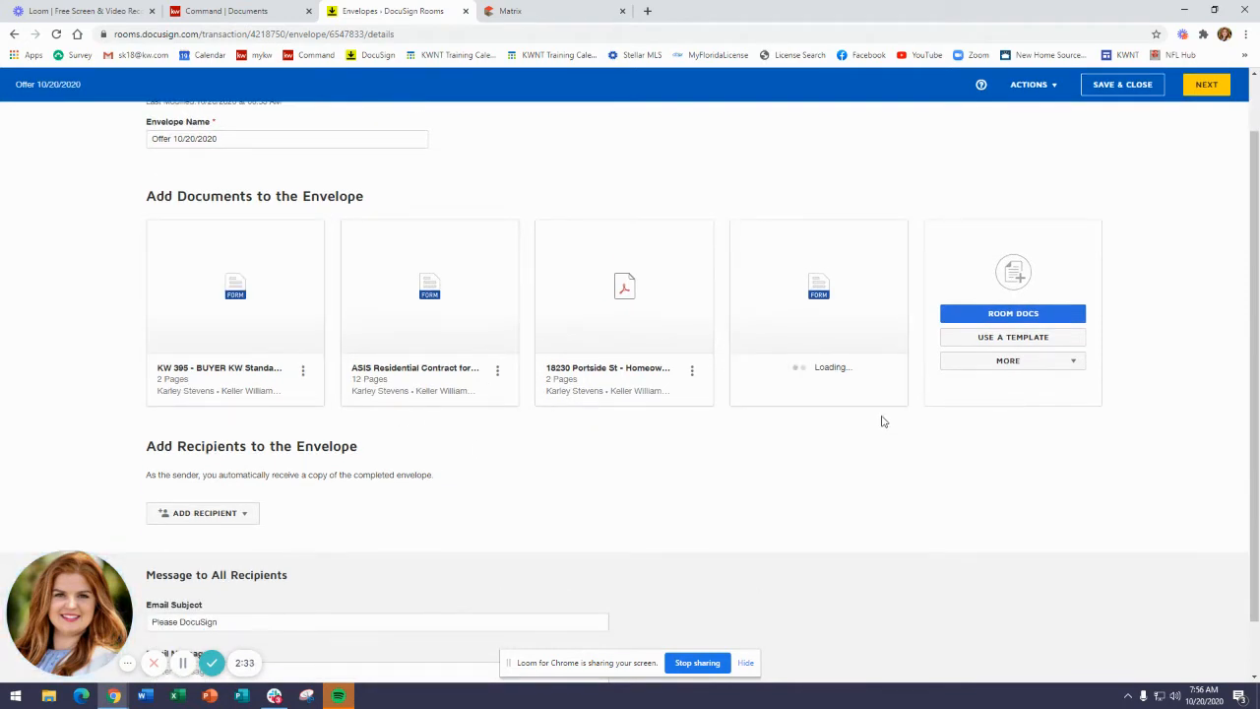
pyautogui.scroll(-1, 869, 421)
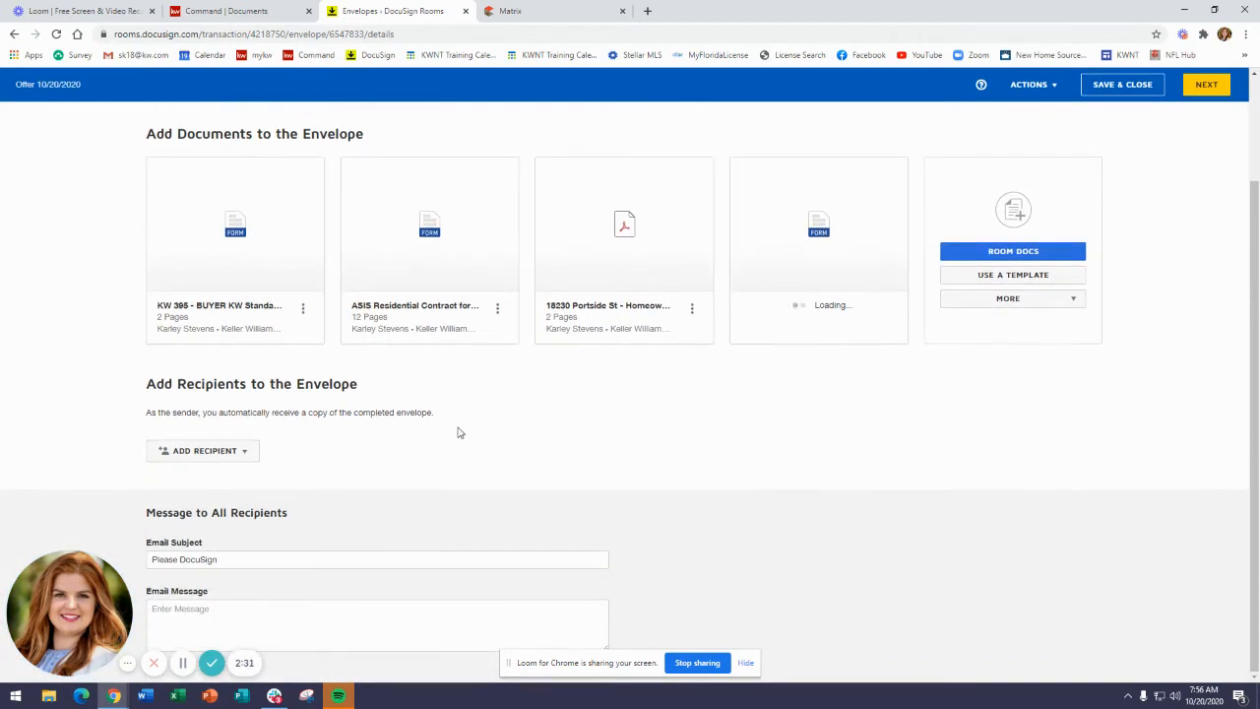
pyautogui.click(249, 461)
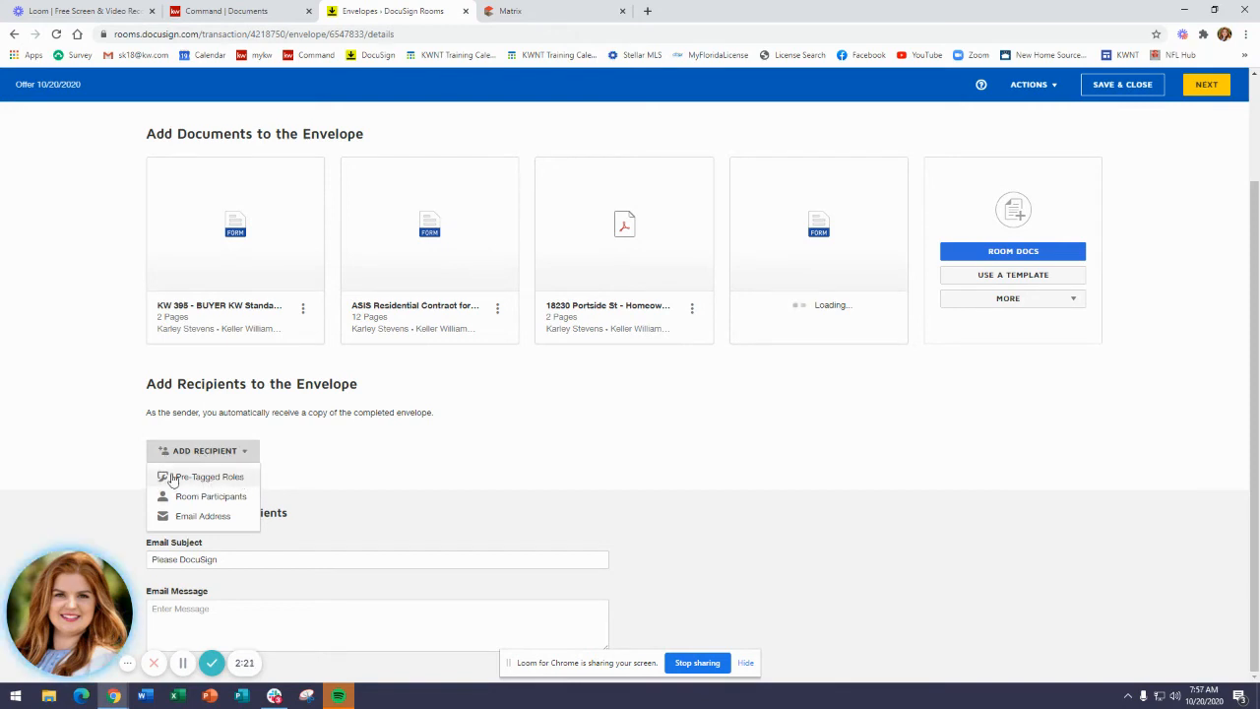
pyautogui.click(225, 483)
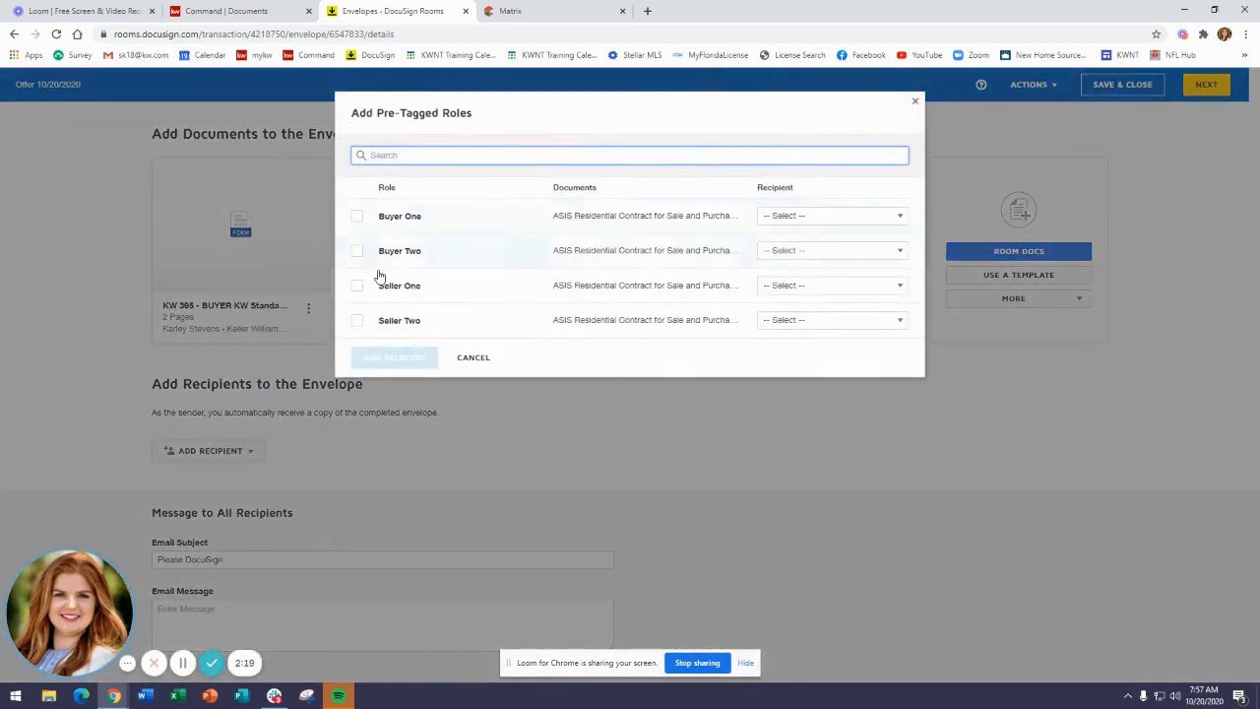
pyautogui.click(357, 218)
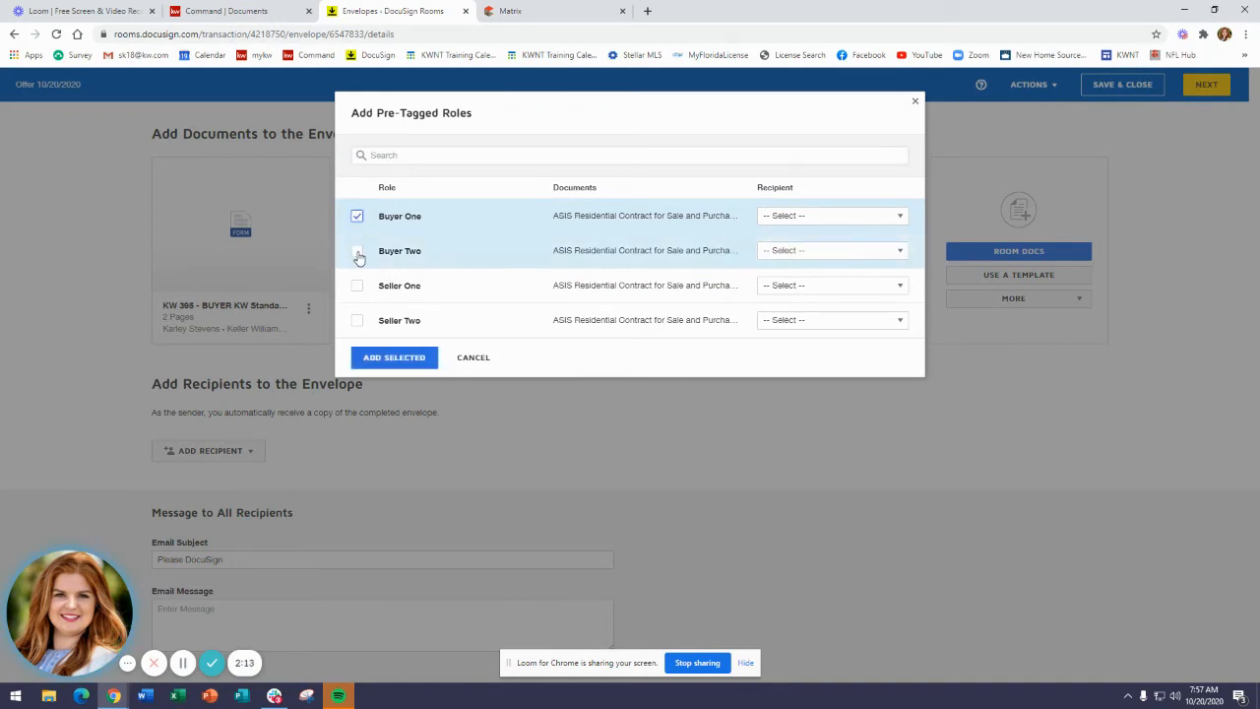
# Assign the two buyer contacts to Buyer One and Buyer Two and add them as envelope recipients.
pyautogui.click(812, 214)
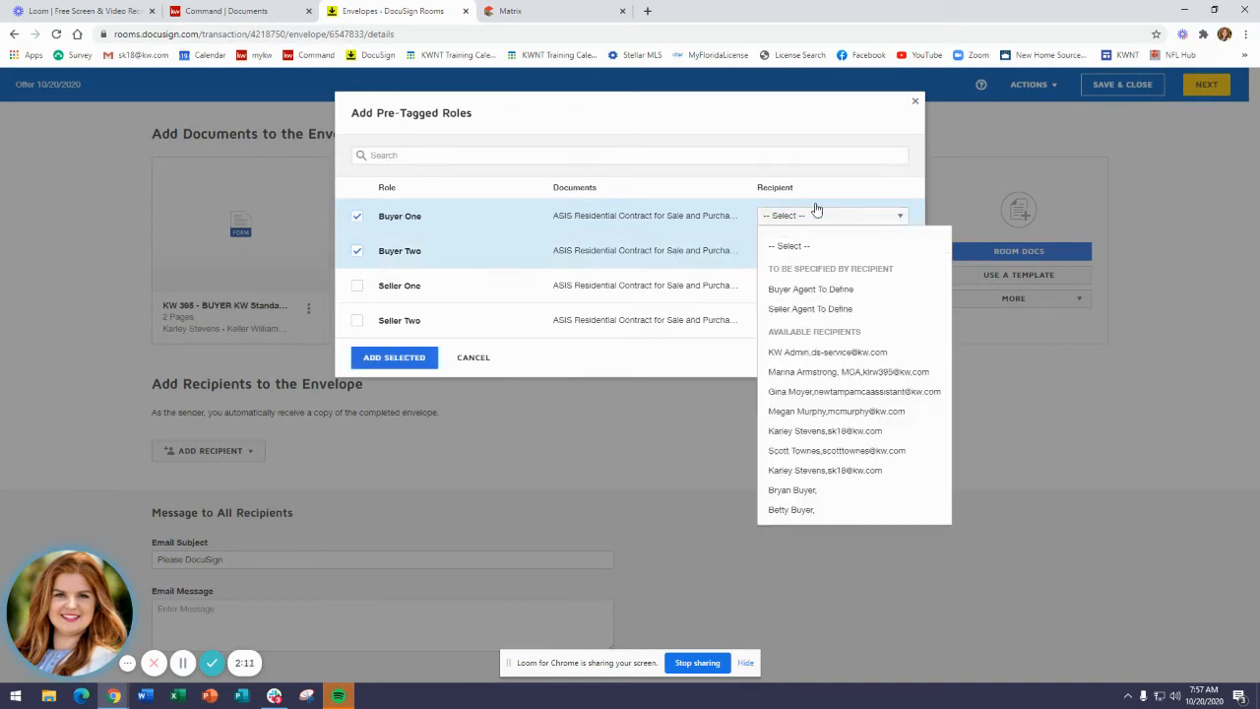
pyautogui.click(808, 491)
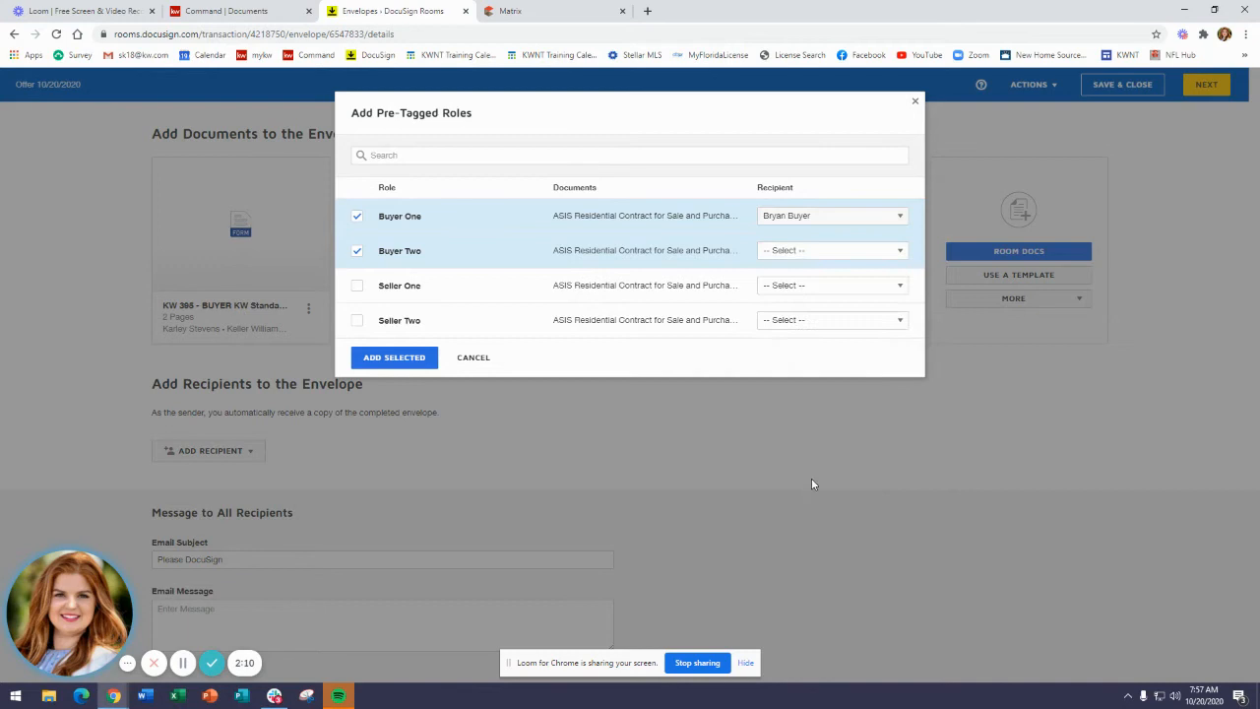
pyautogui.click(837, 252)
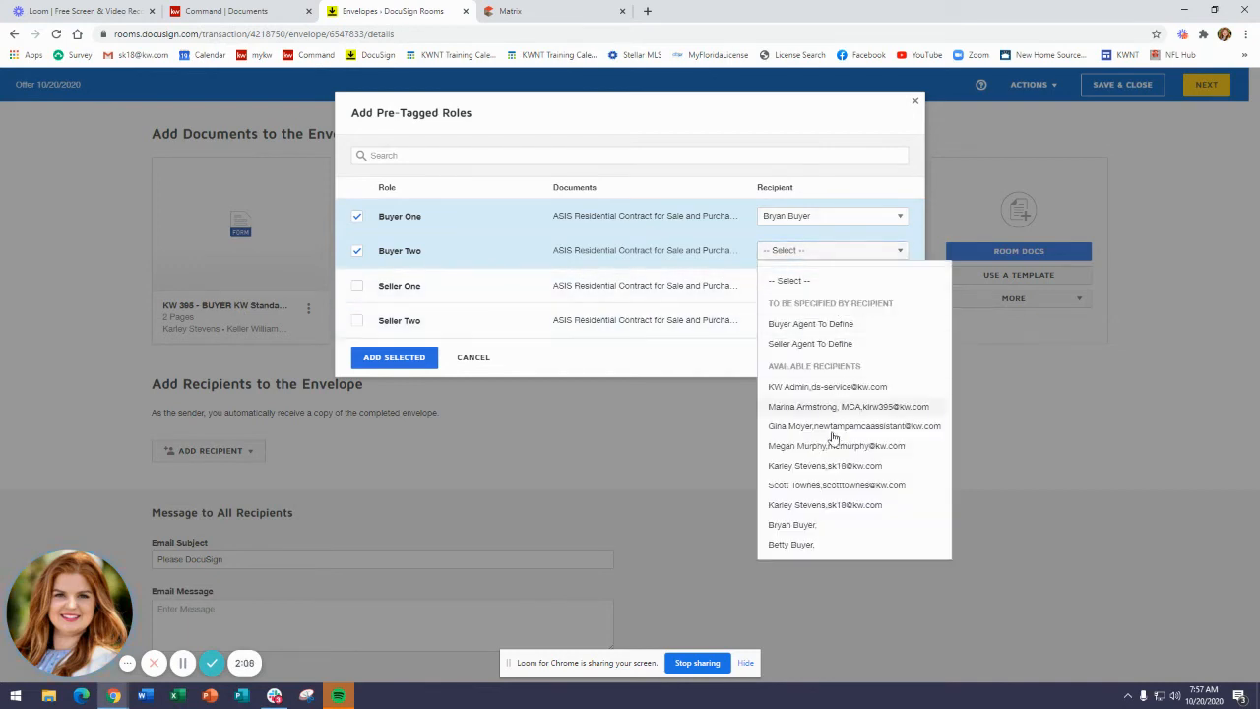
pyautogui.click(839, 547)
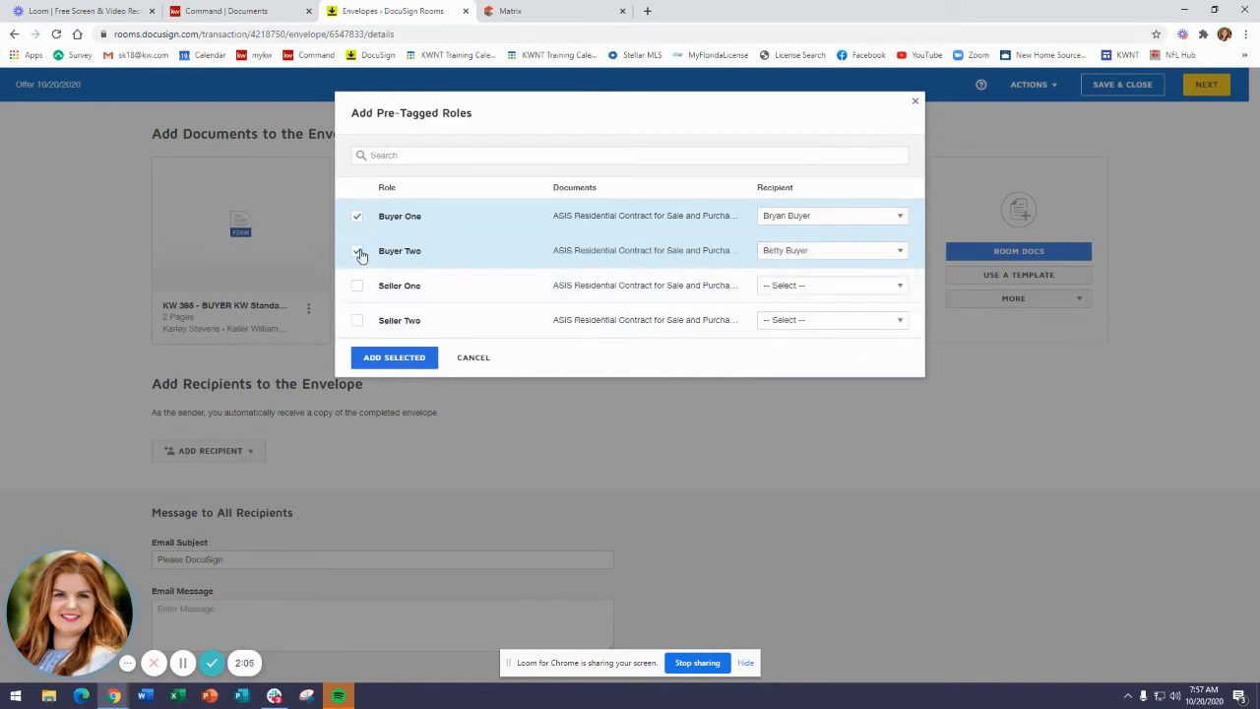
pyautogui.click(864, 221)
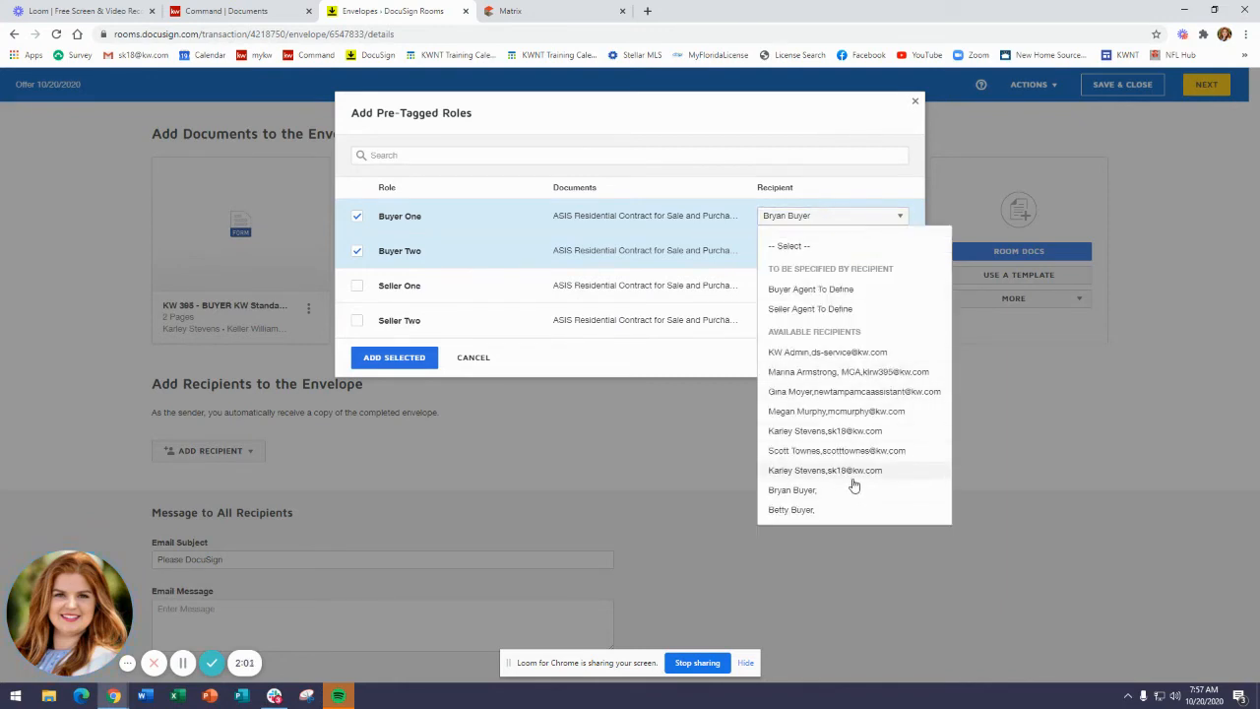
pyautogui.click(803, 491)
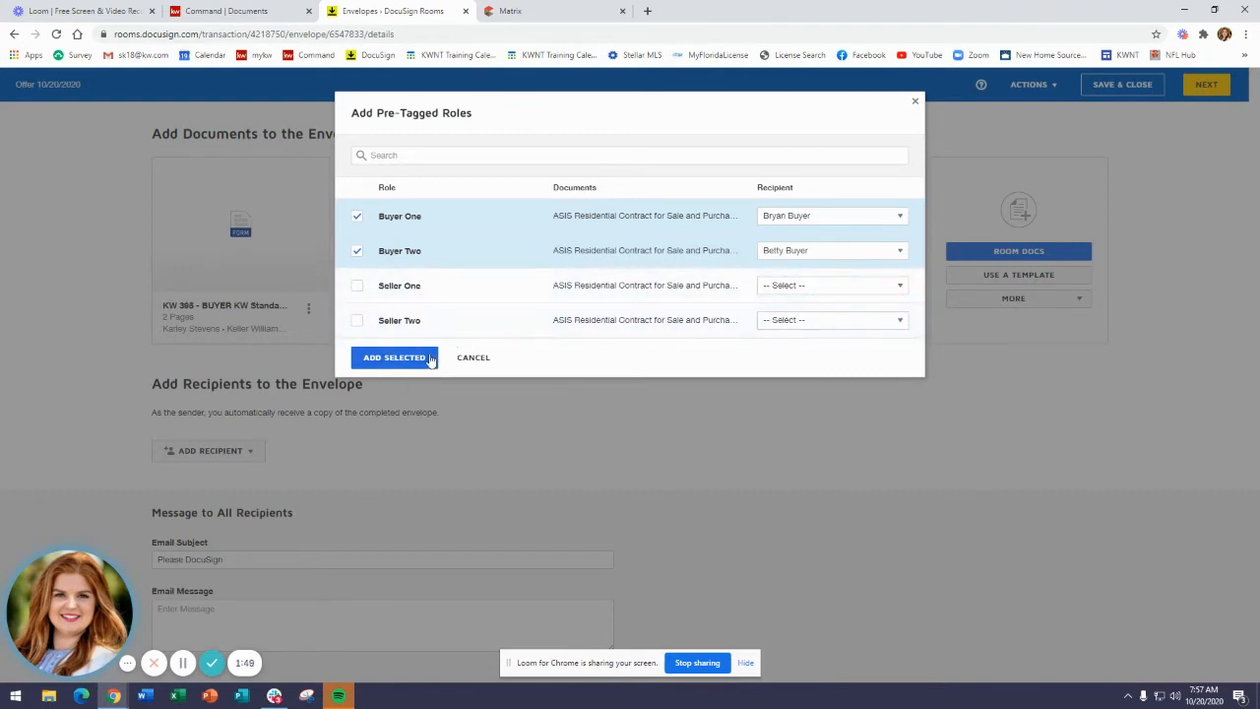
pyautogui.click(393, 357)
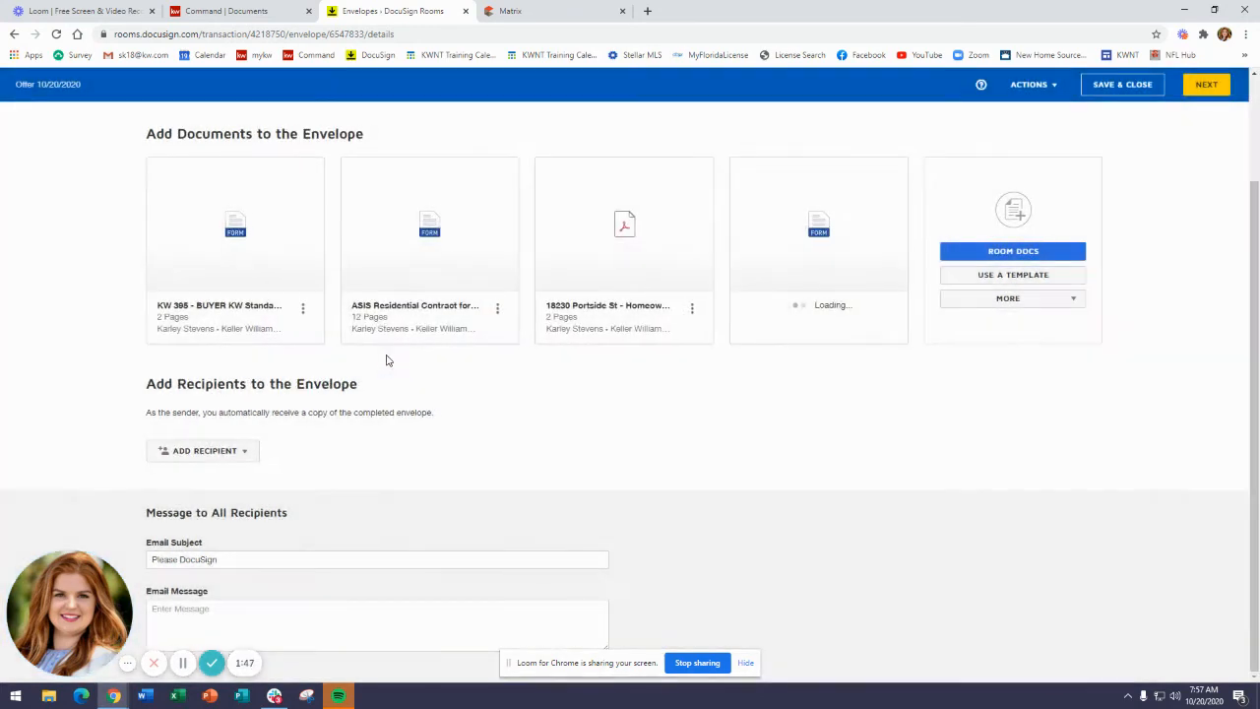
pyautogui.scroll(-2, 361, 413)
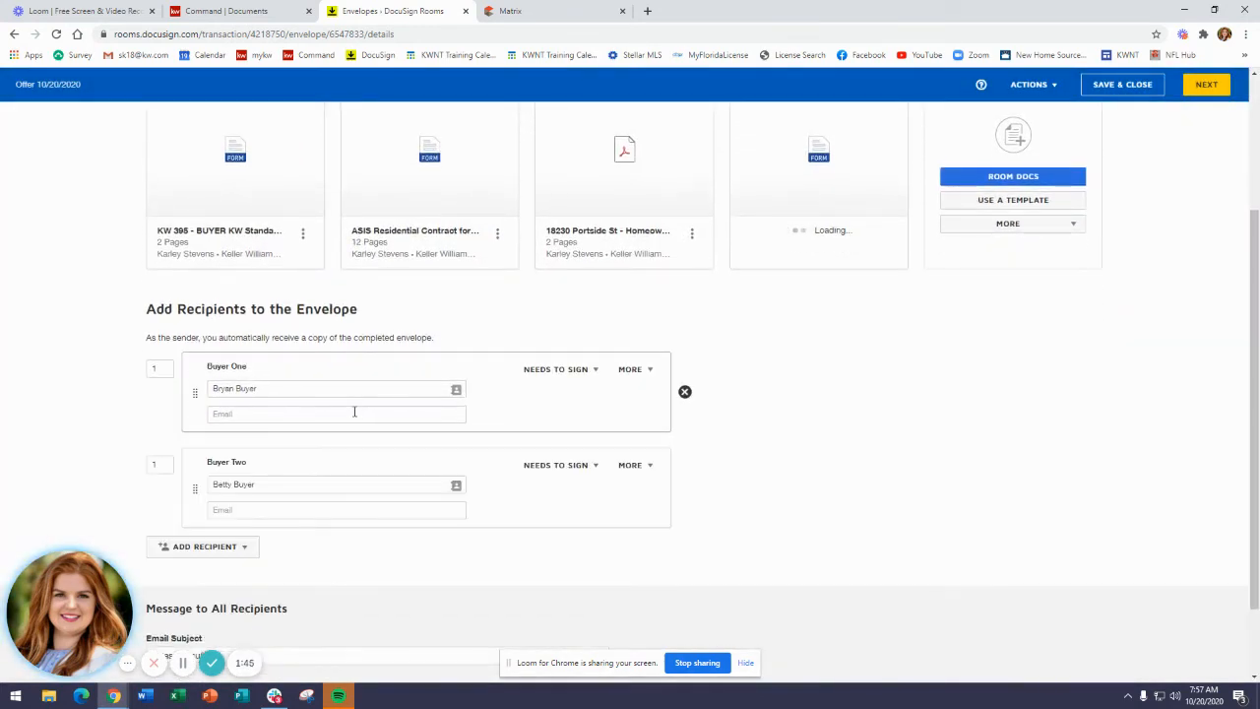
# Fill in the e-mail addresses for the Buyer One and Buyer Two recipients.
pyautogui.scroll(-1, 352, 409)
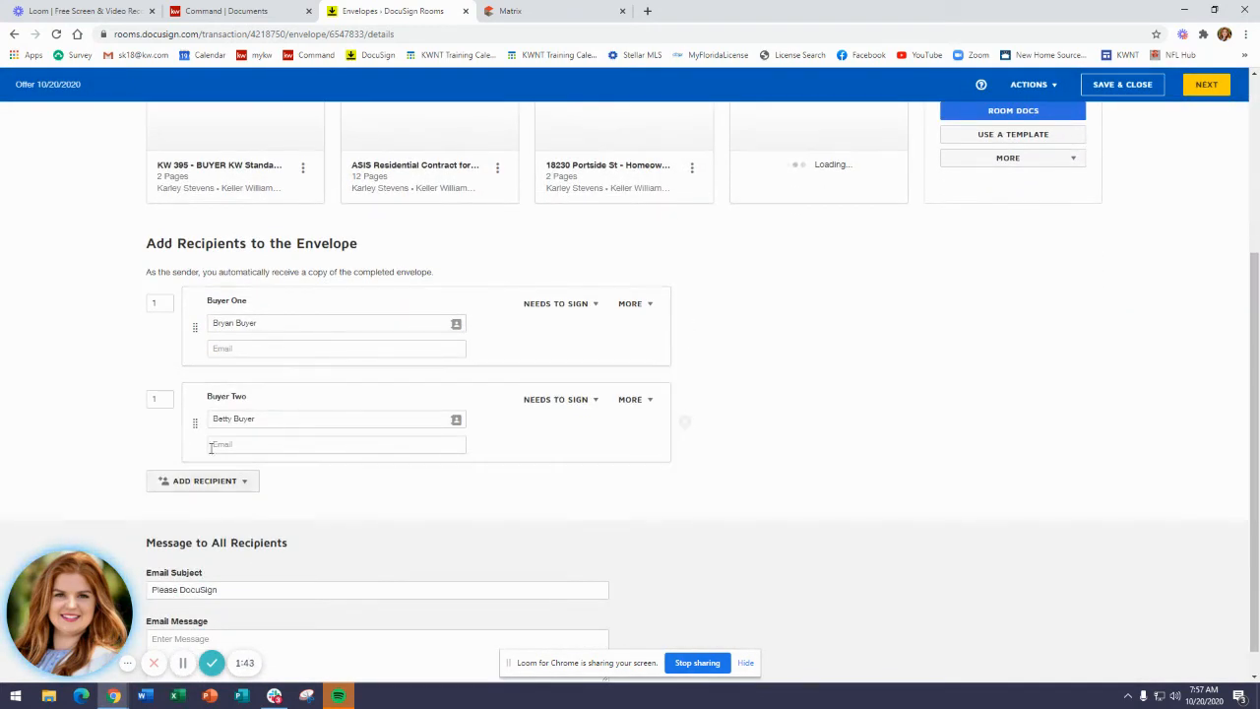
pyautogui.click(237, 348)
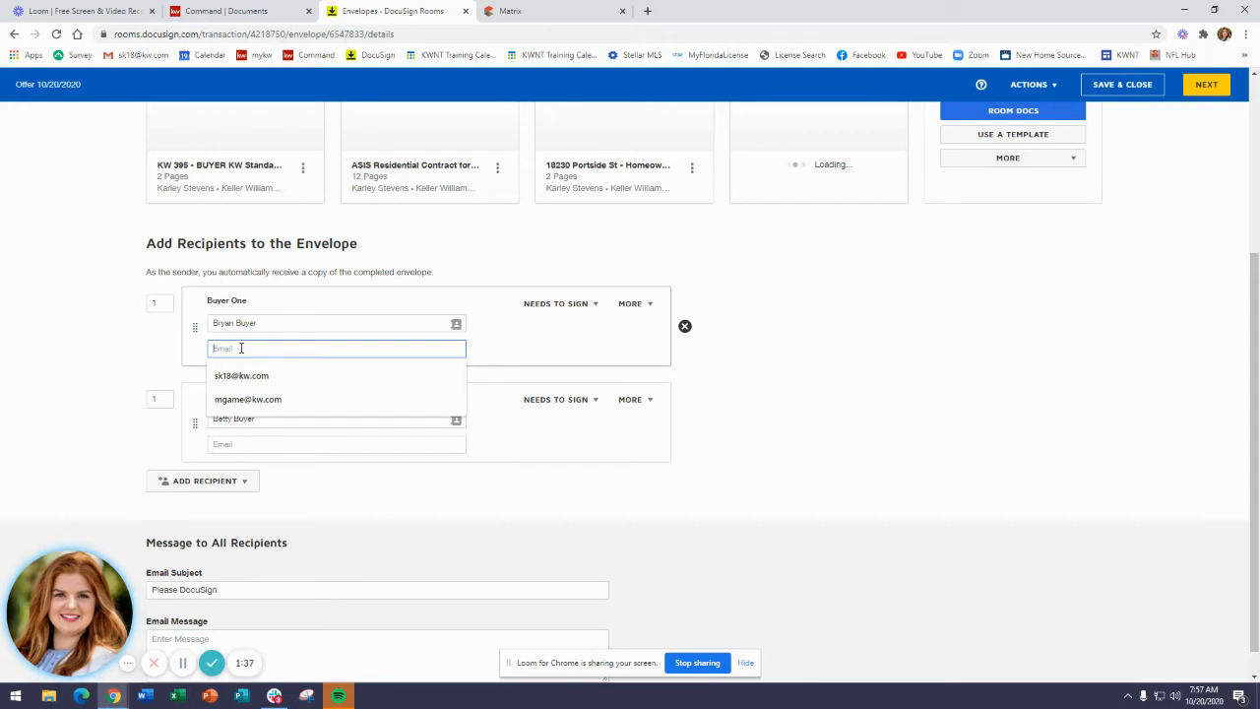
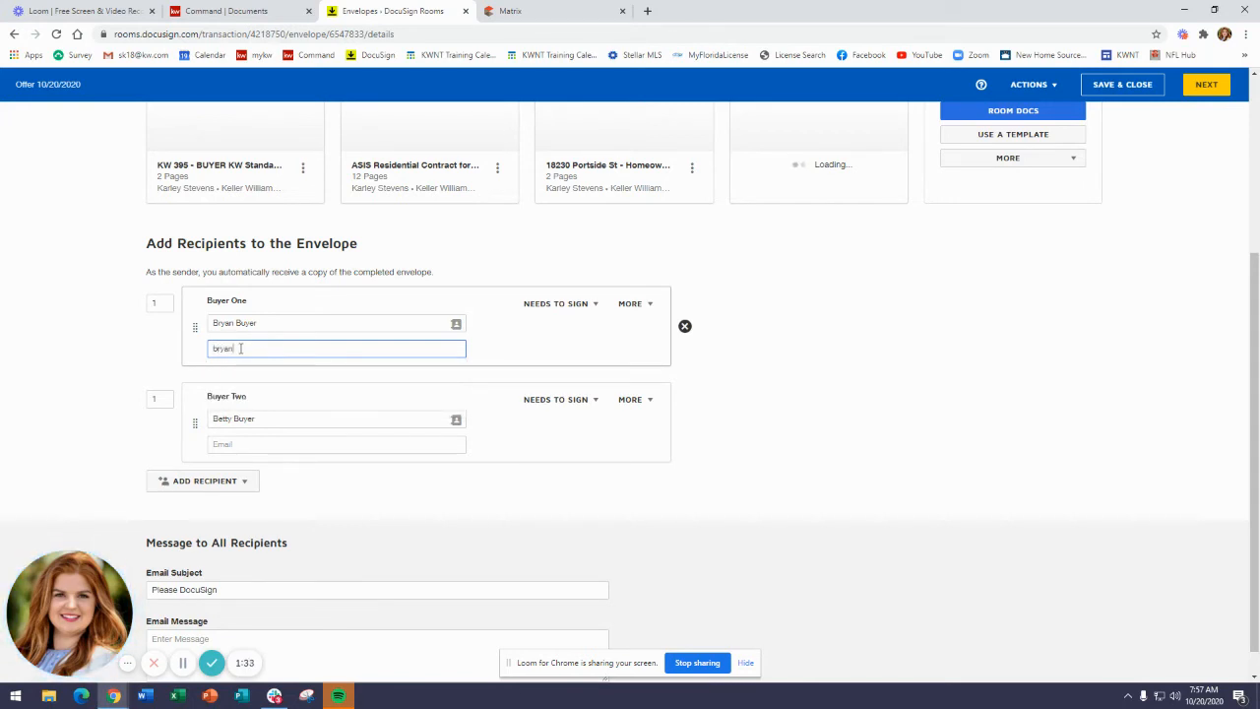
pyautogui.click(236, 444)
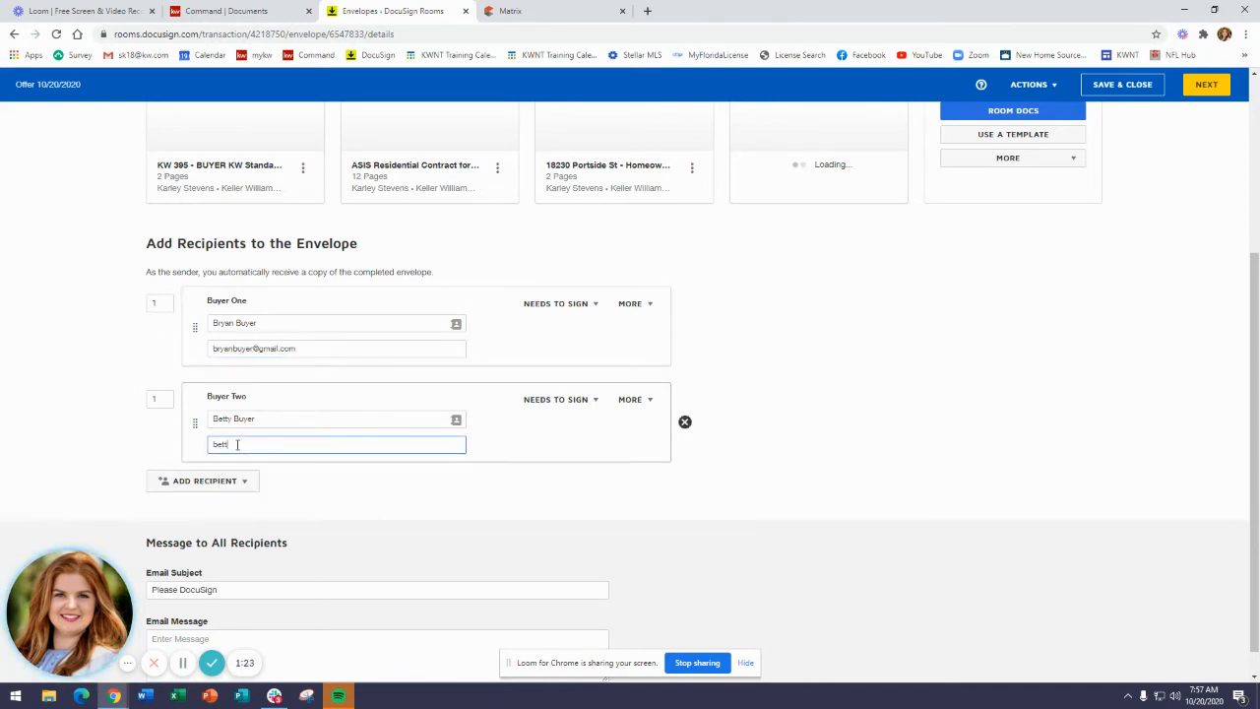
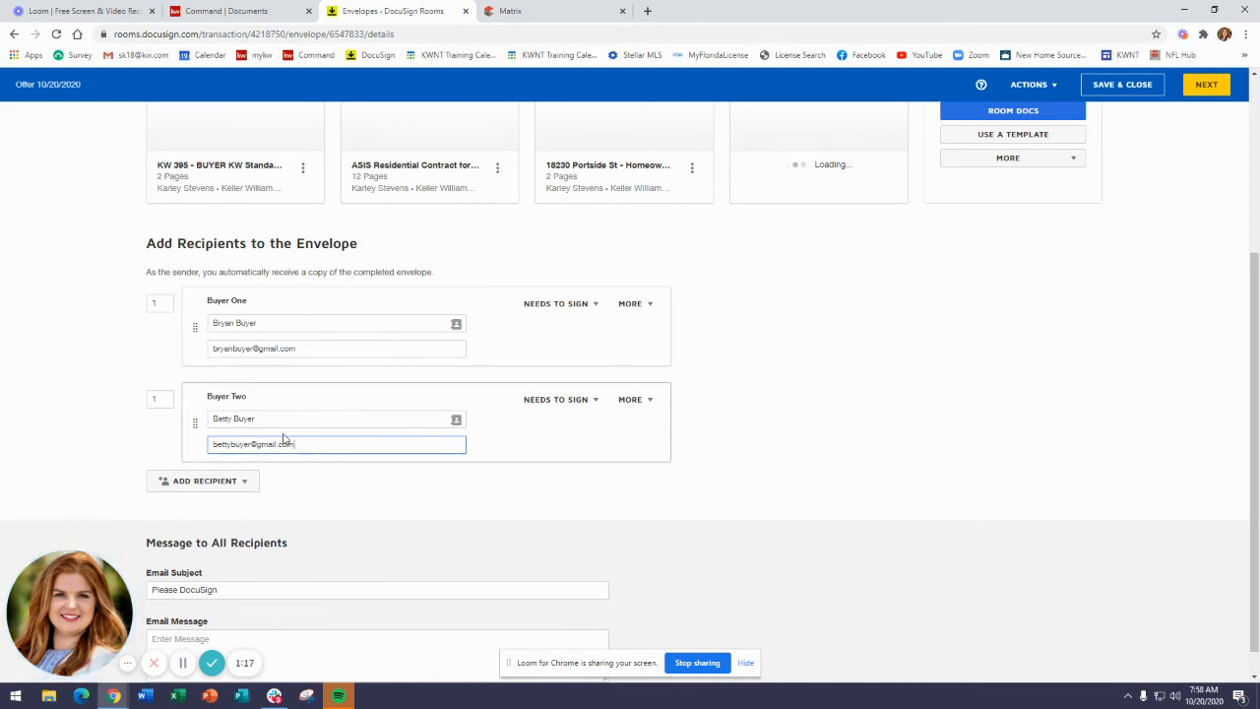
# Keep the default email subject and blank message, and continue to the field-tagging view.
pyautogui.scroll(-1, 433, 493)
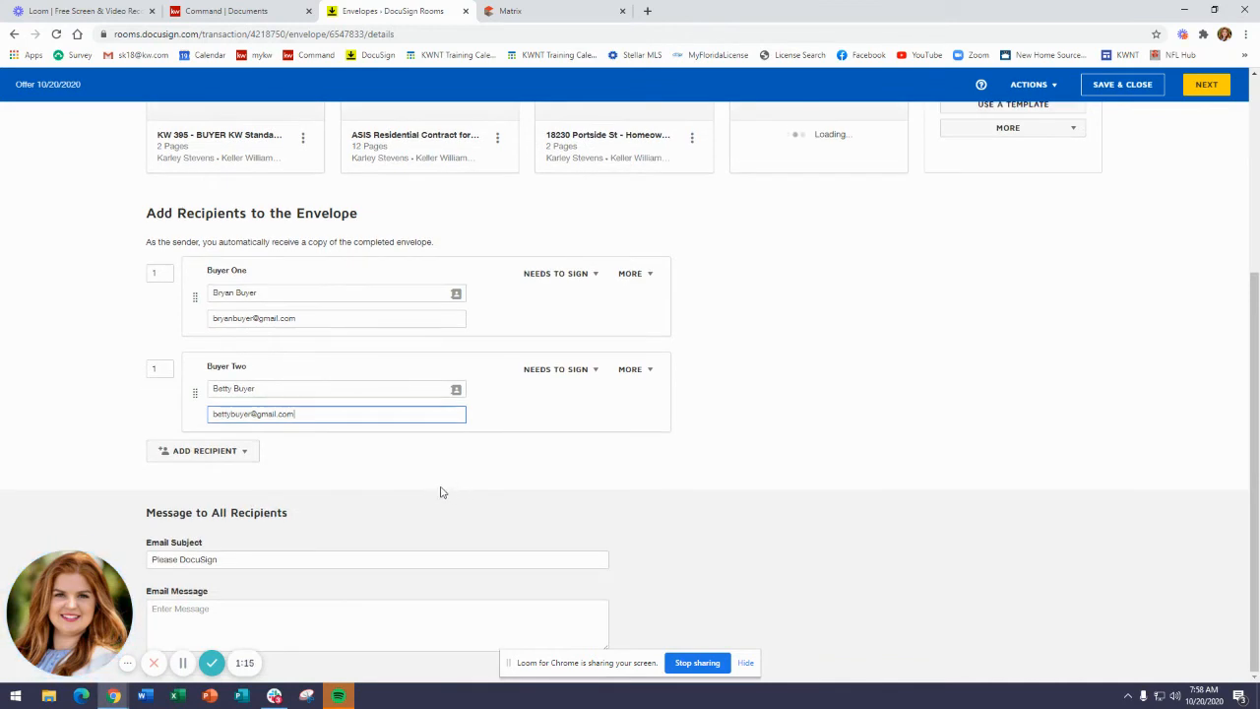
pyautogui.click(453, 490)
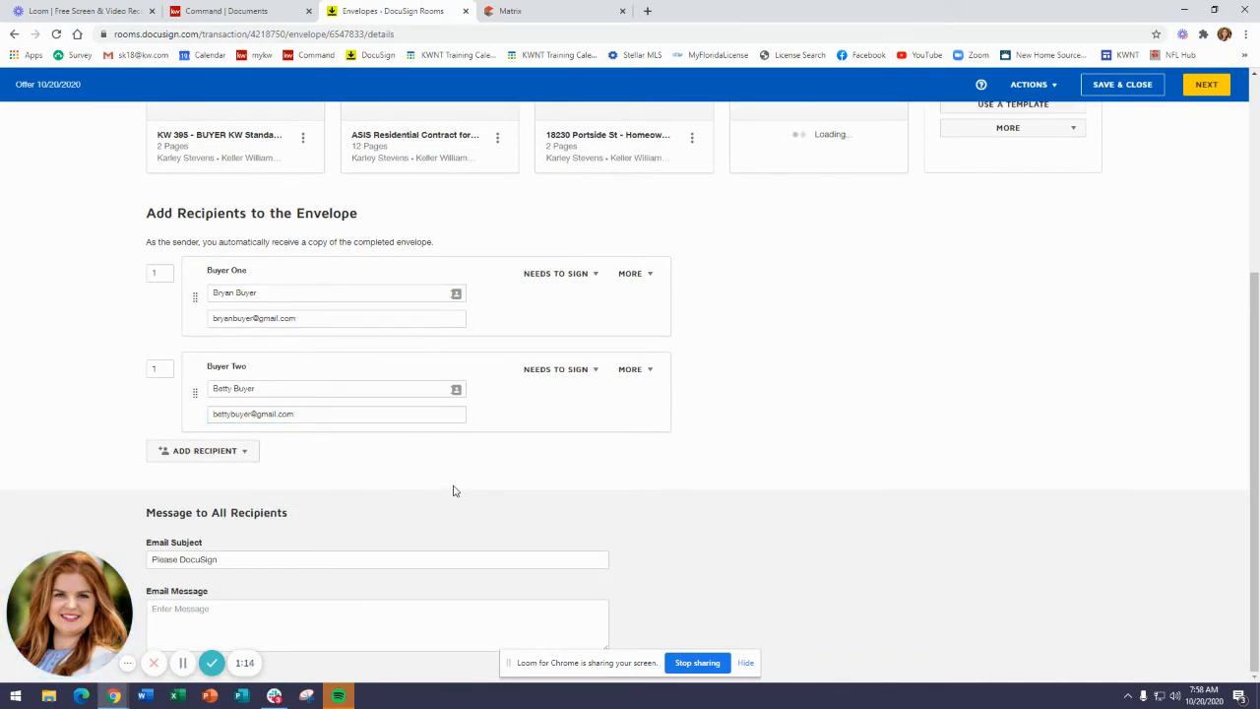
pyautogui.click(246, 559)
pyautogui.click(270, 619)
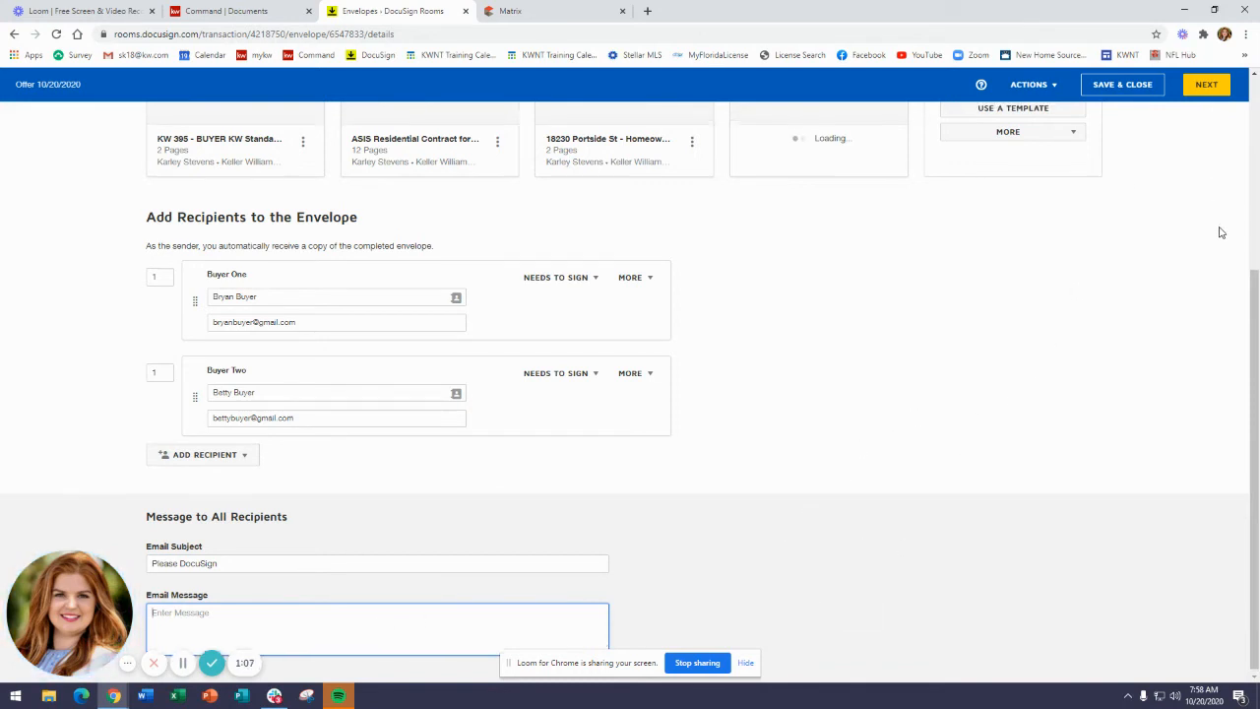
pyautogui.scroll(3, 1218, 228)
pyautogui.scroll(-3, 1220, 225)
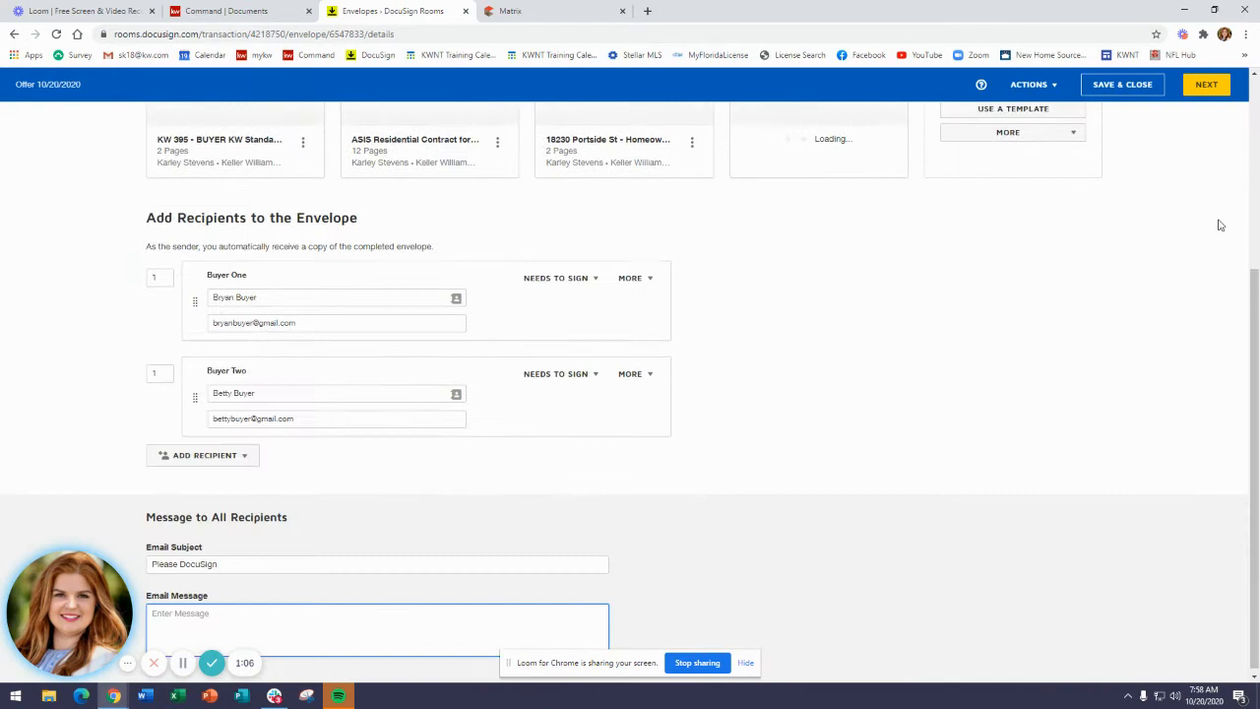
pyautogui.click(1207, 86)
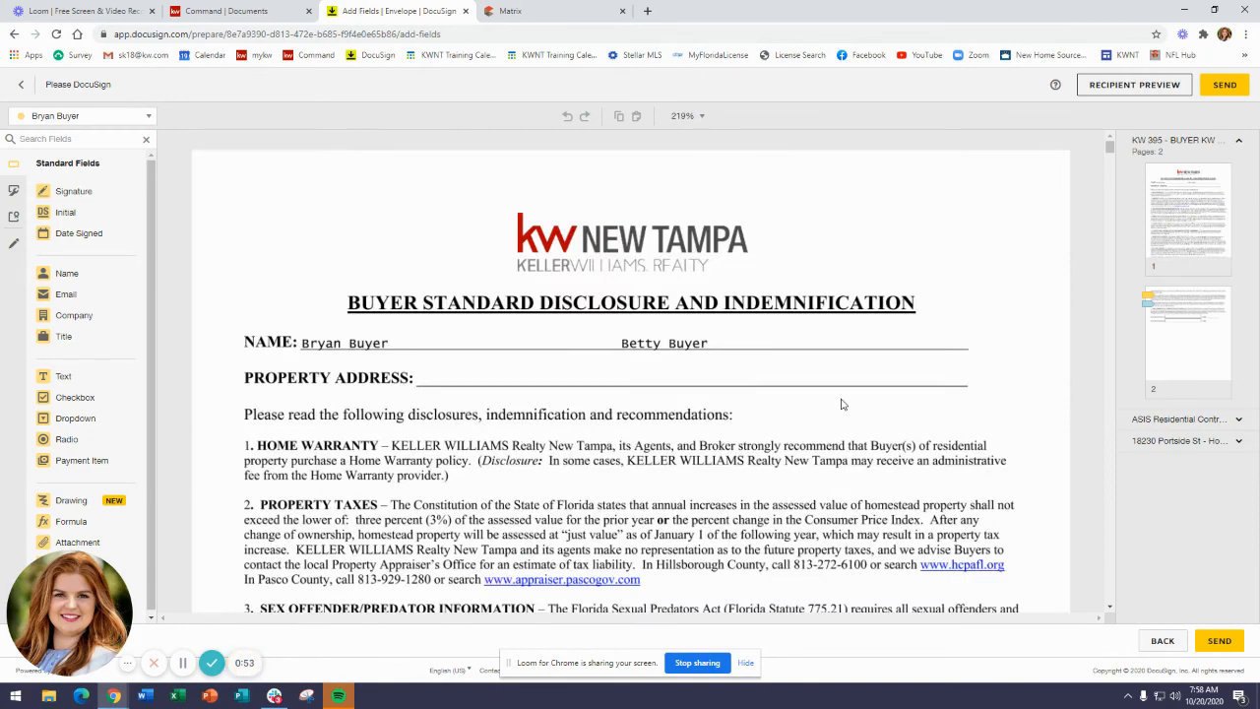
# Place an Initial field for Bryan Buyer in the first Buyer's Initials box of the HOA disclosure.
pyautogui.scroll(-10, 822, 388)
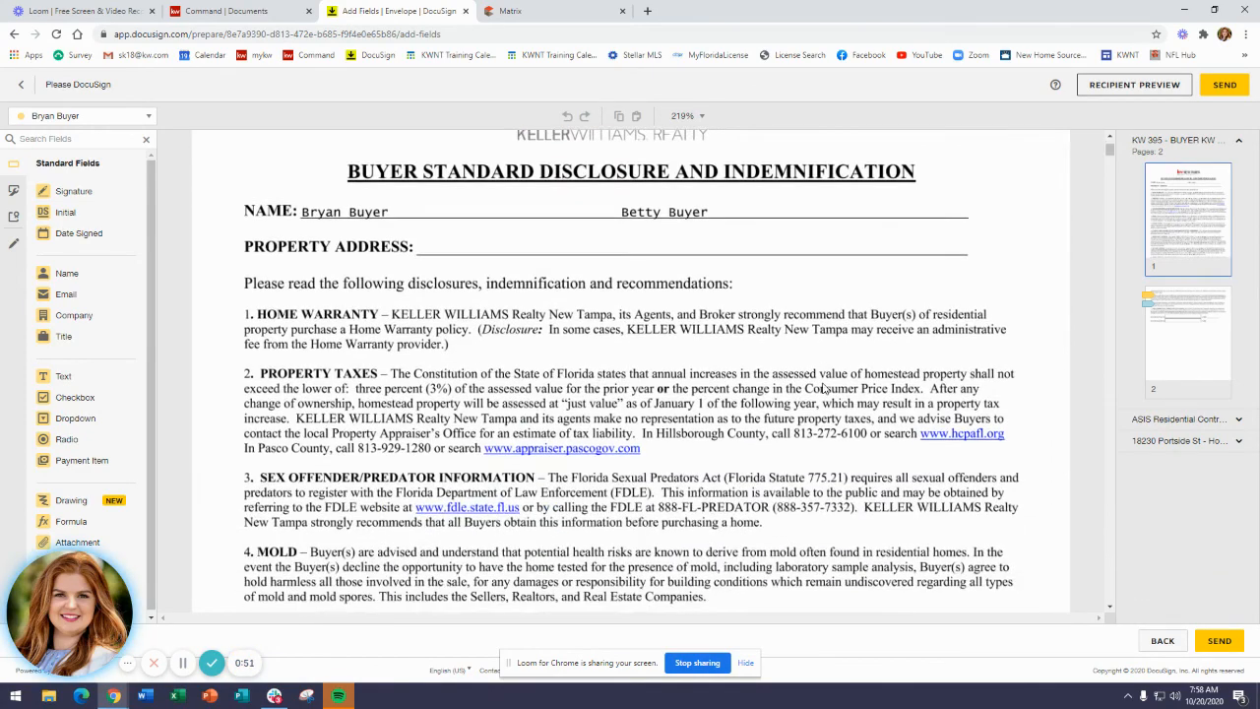
pyautogui.scroll(-5, 825, 393)
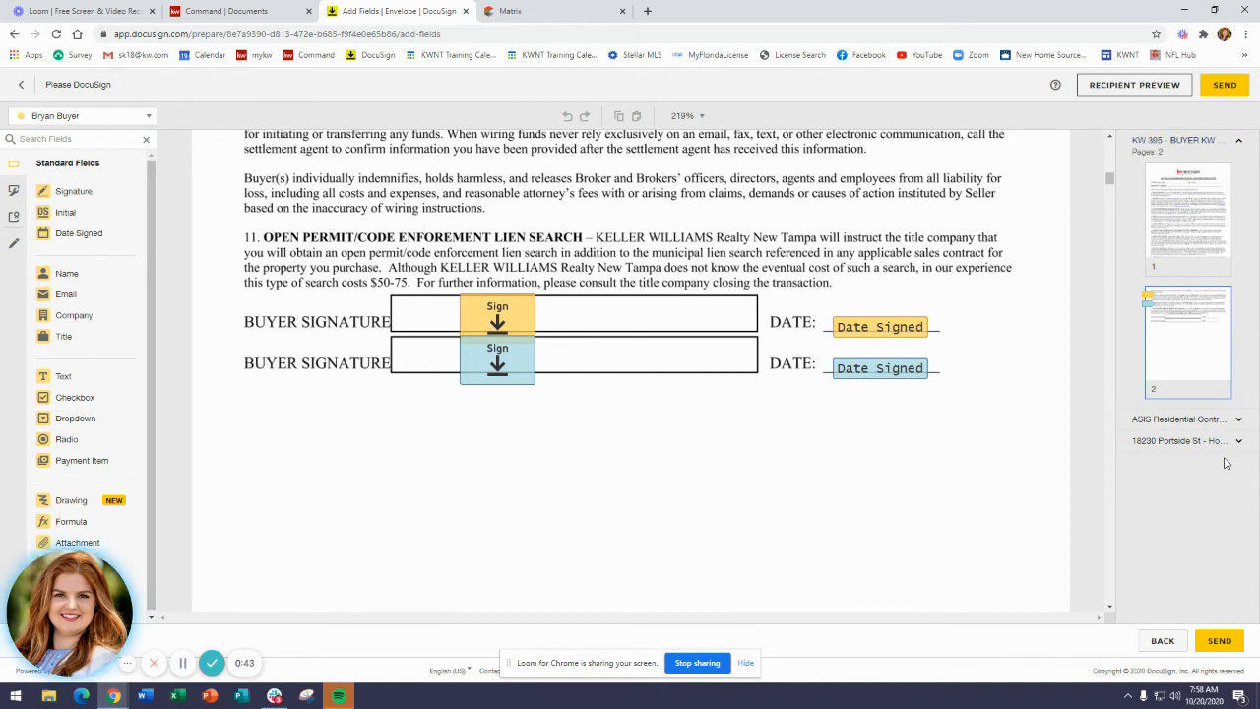
pyautogui.click(1240, 148)
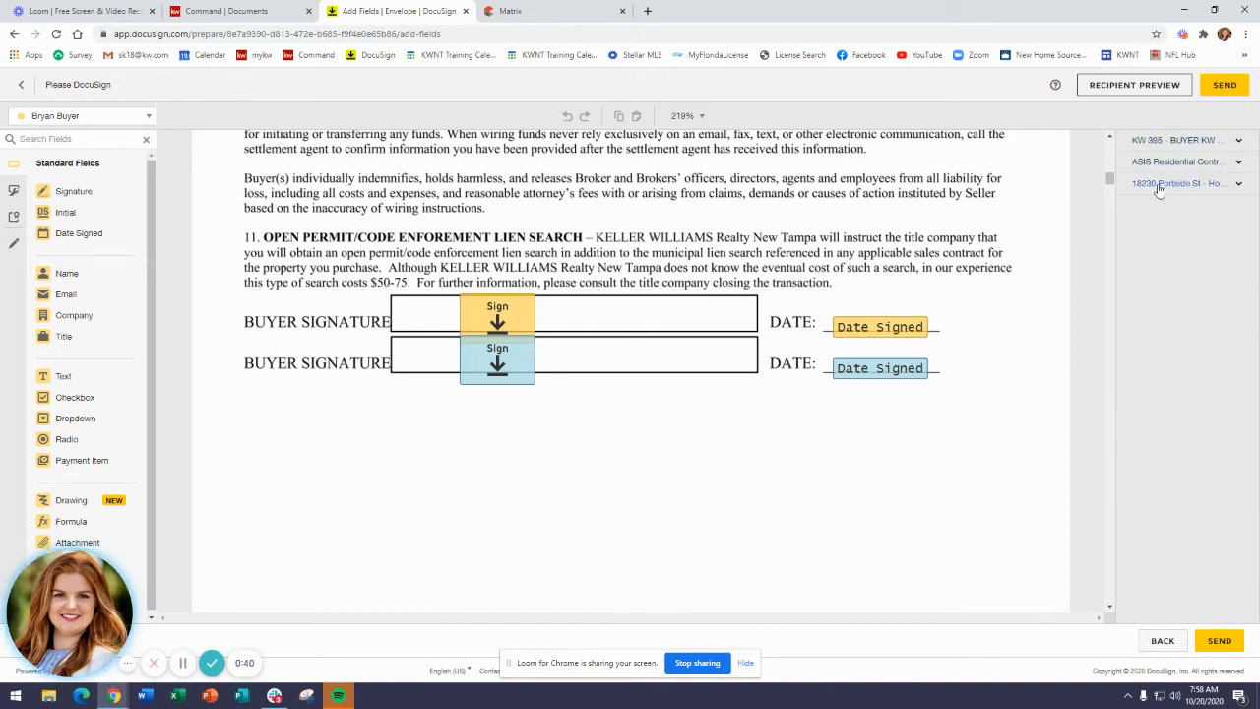
pyautogui.click(1238, 186)
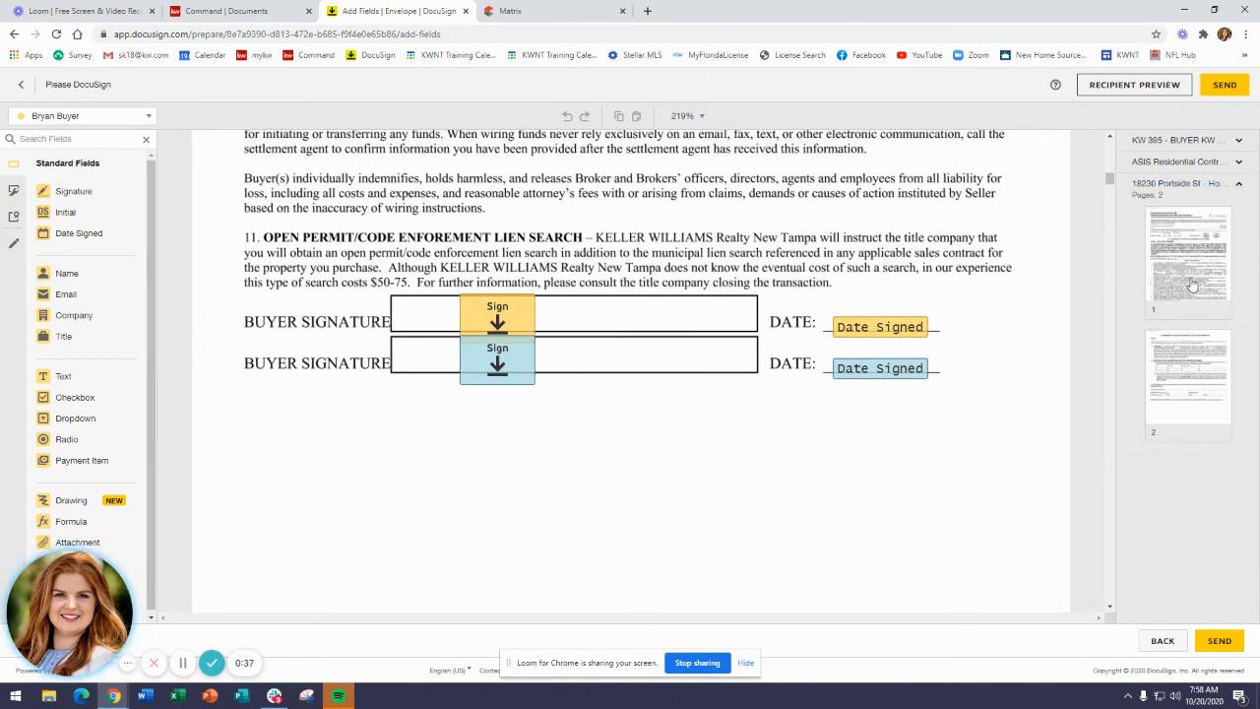
pyautogui.click(1199, 251)
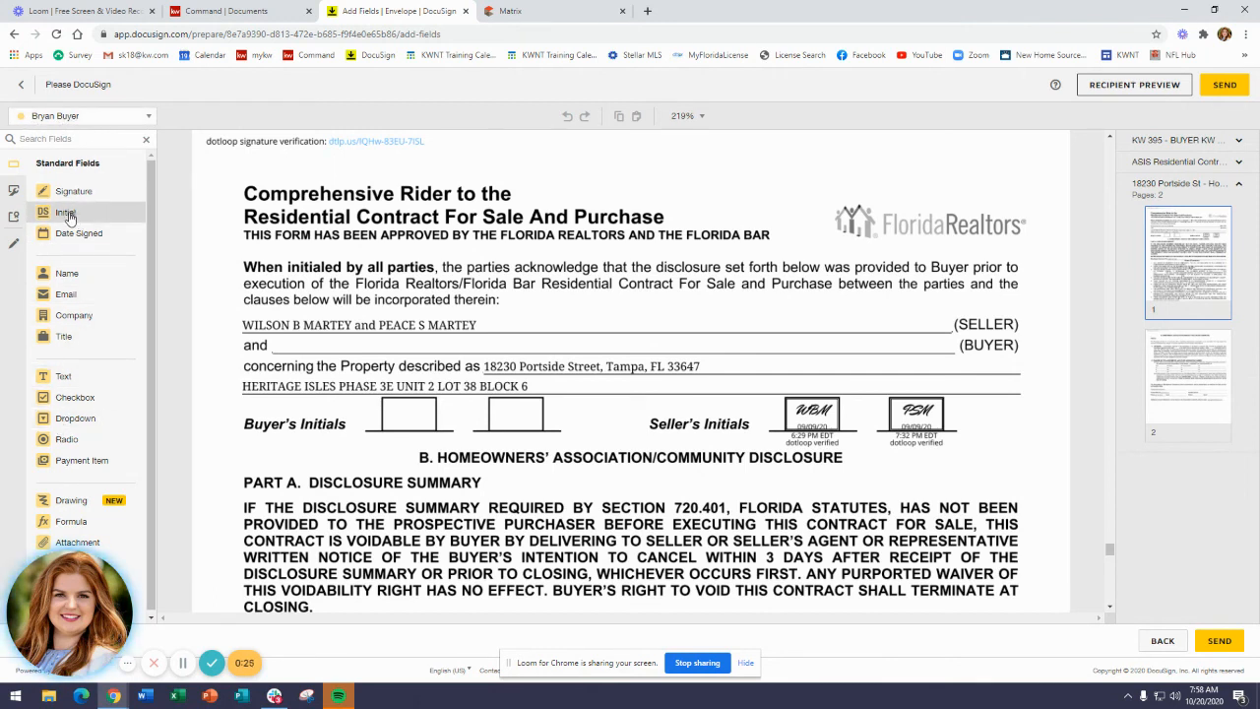
pyautogui.moveTo(68, 218); pyautogui.dragTo(388, 393)
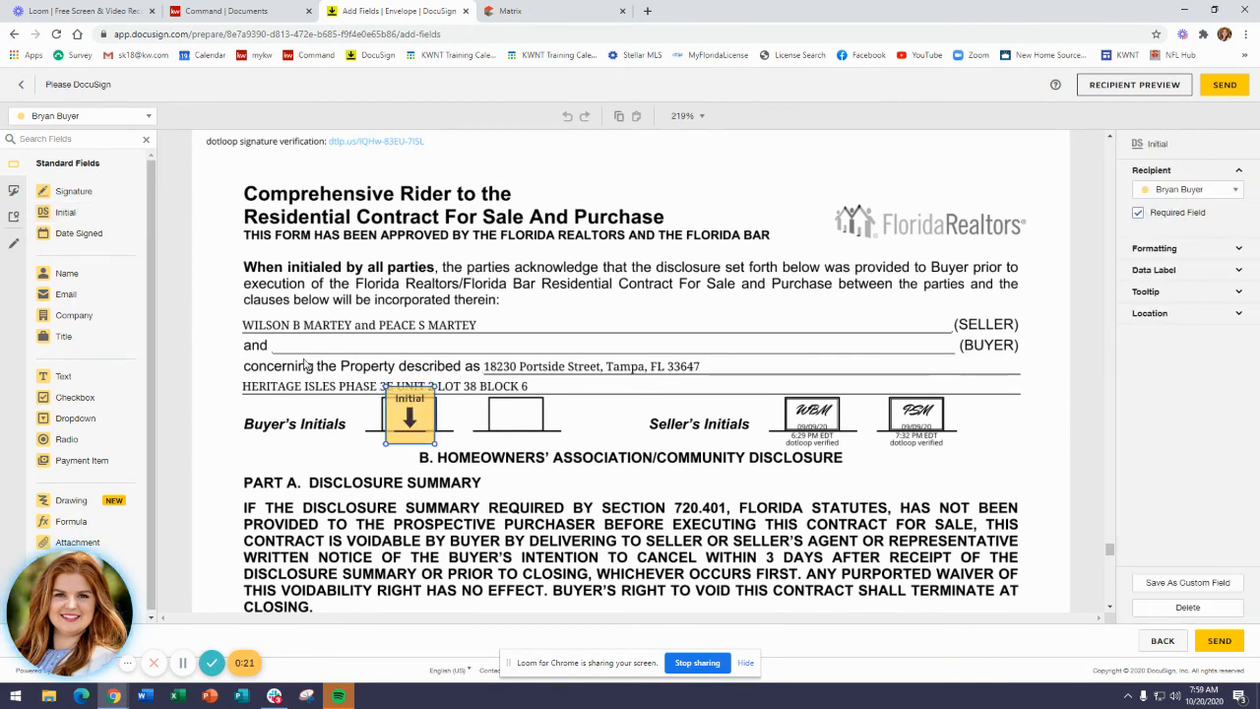
# Switch the recipient to Betty Buyer and place her Initial field in the second Buyer's Initials box.
pyautogui.click(132, 116)
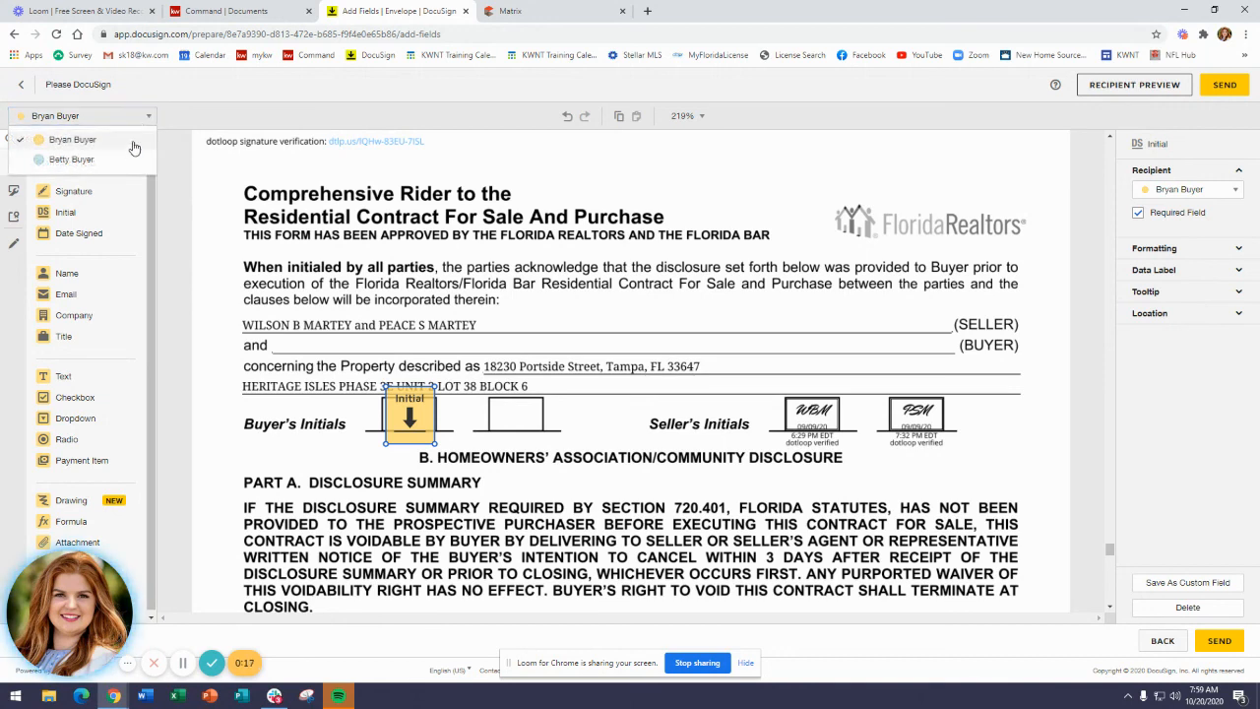
pyautogui.click(112, 161)
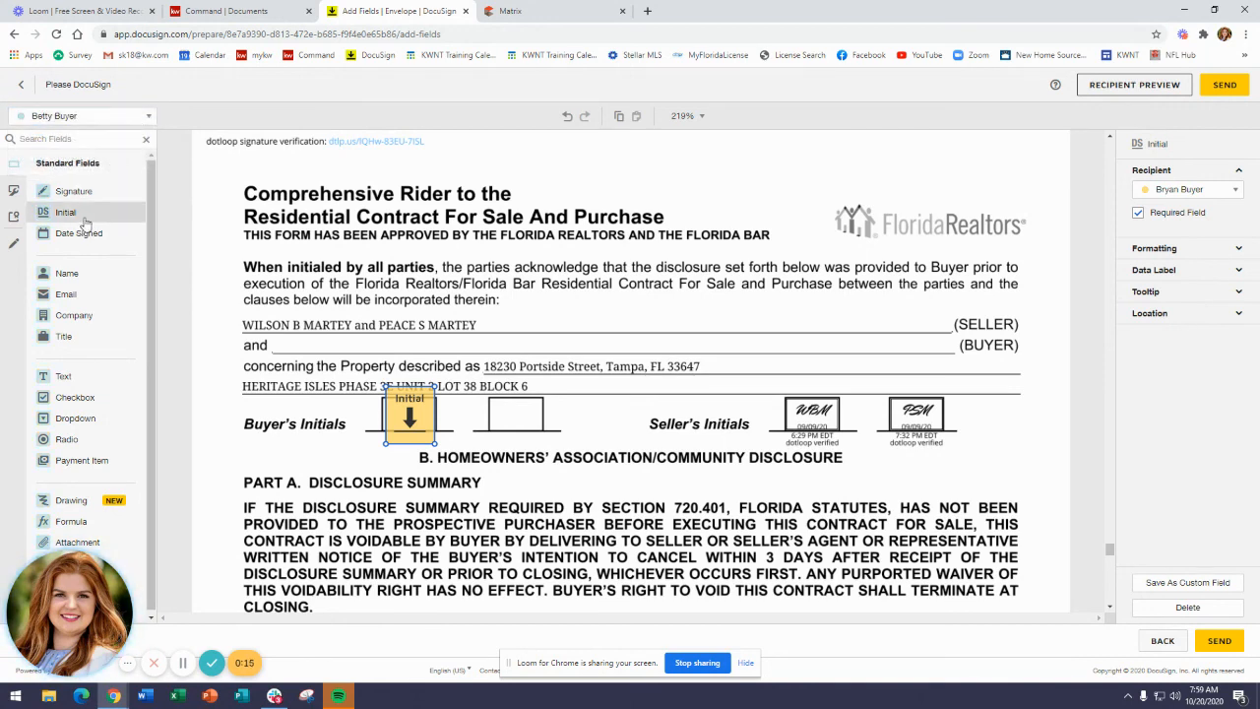
pyautogui.moveTo(86, 224); pyautogui.dragTo(502, 398)
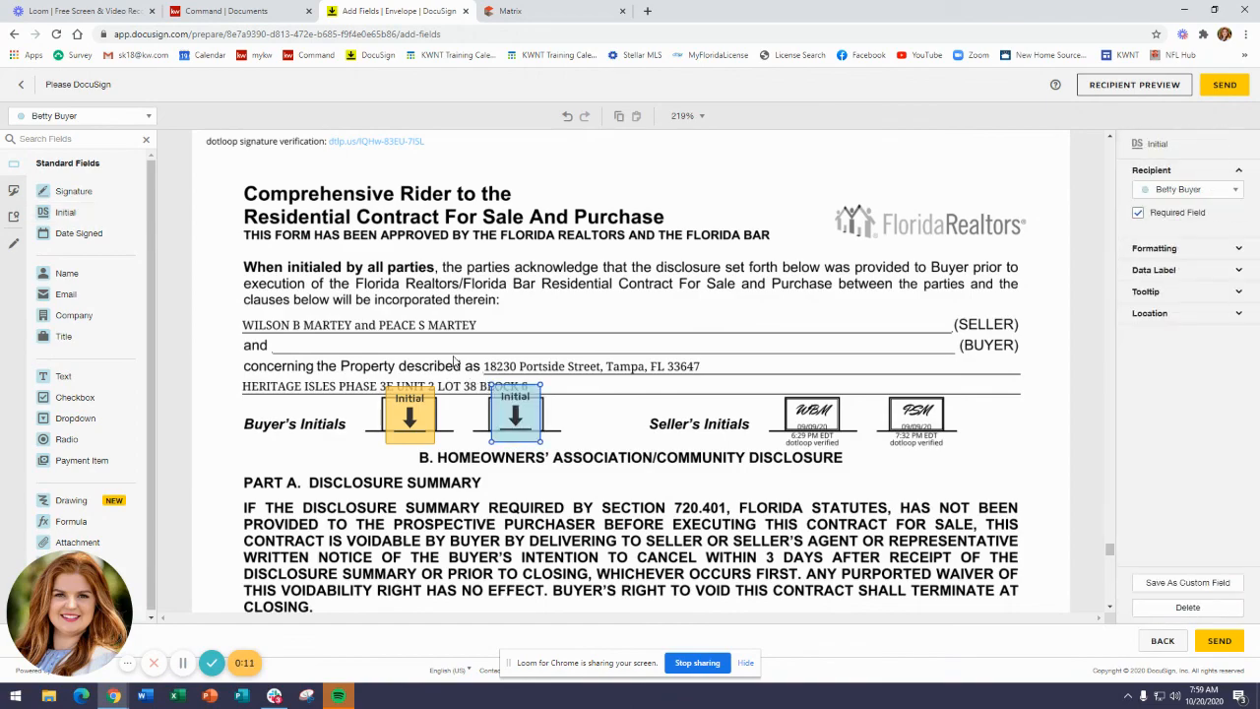
# Place a Signature field for Betty Buyer on the second BUYER line of the HOA disclosure's first page.
pyautogui.click(456, 362)
pyautogui.scroll(-15, 458, 365)
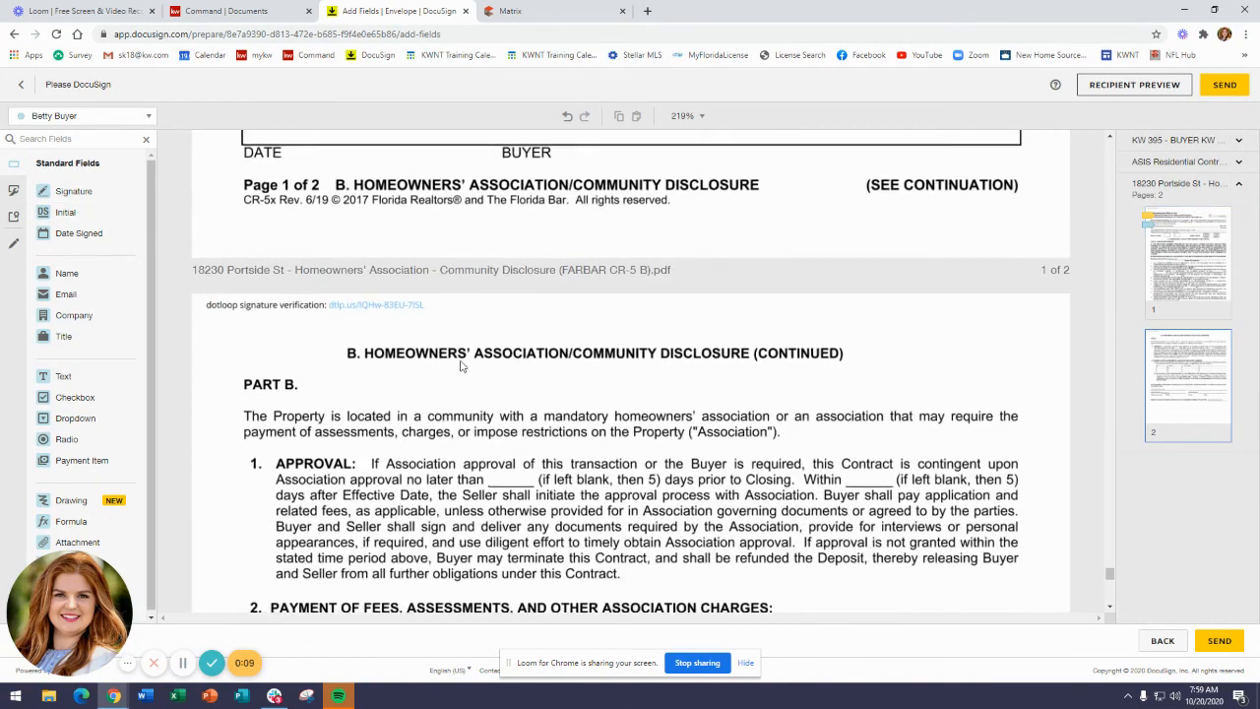
pyautogui.scroll(3, 460, 364)
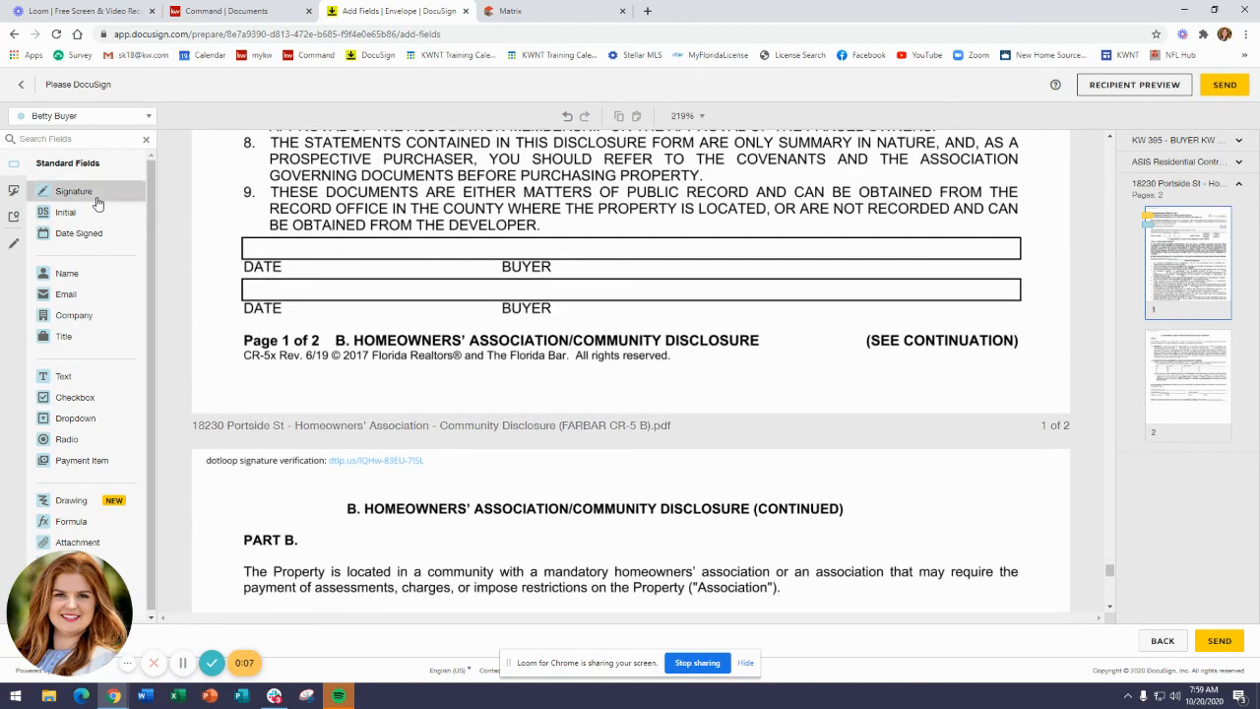
pyautogui.moveTo(96, 203)
pyautogui.mouseDown()
pyautogui.moveTo(576, 302)
pyautogui.moveTo(599, 284)
pyautogui.mouseUp()
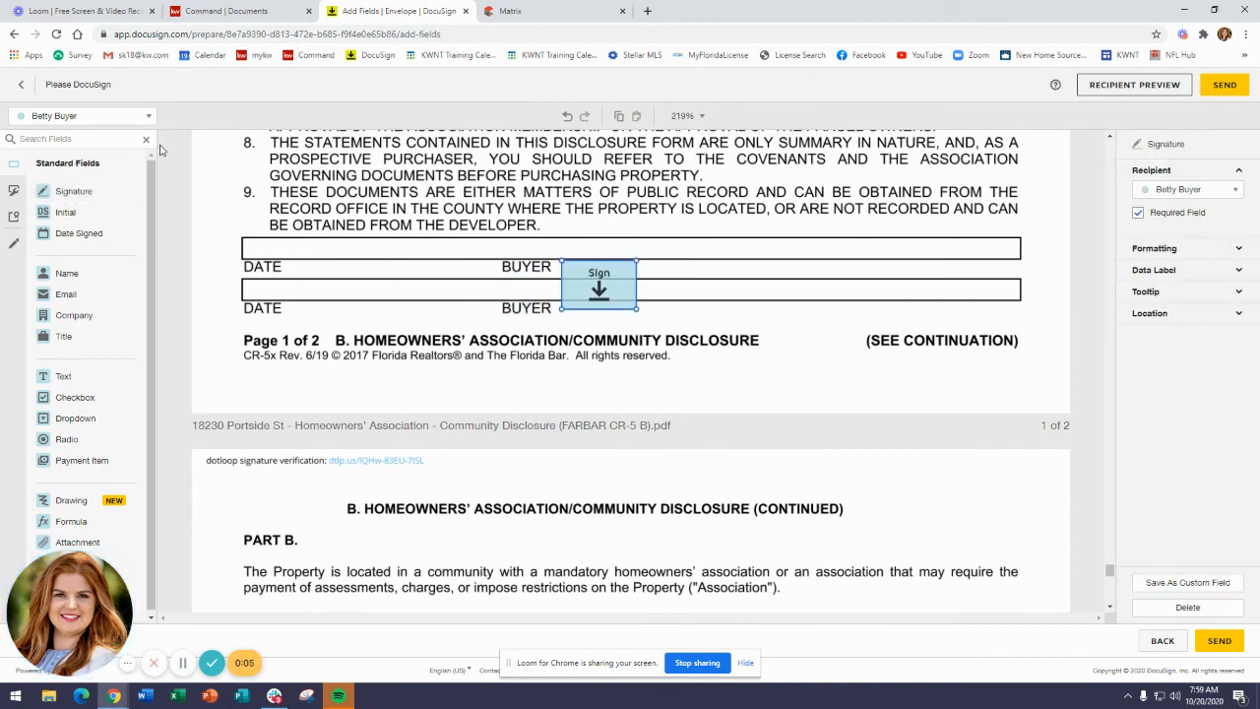
# Switch the recipient to Bryan Buyer and place his Signature field on the first BUYER line.
pyautogui.click(126, 118)
pyautogui.click(124, 134)
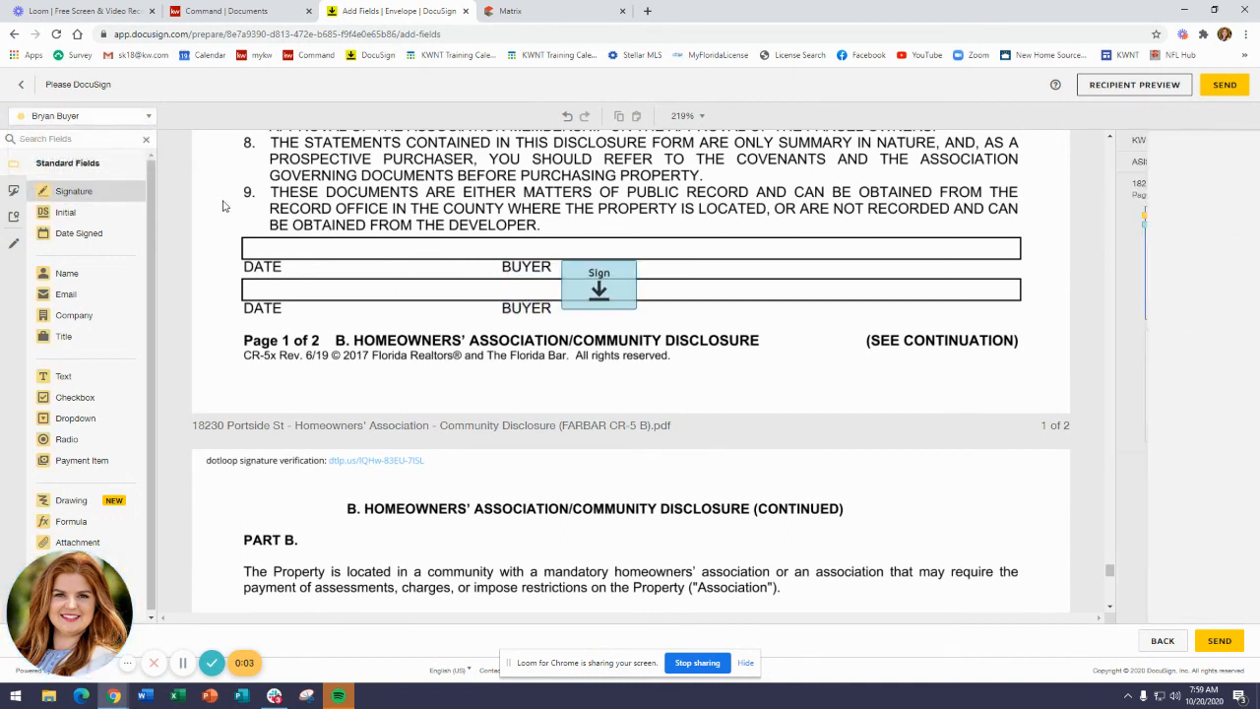
pyautogui.moveTo(222, 205); pyautogui.dragTo(598, 241)
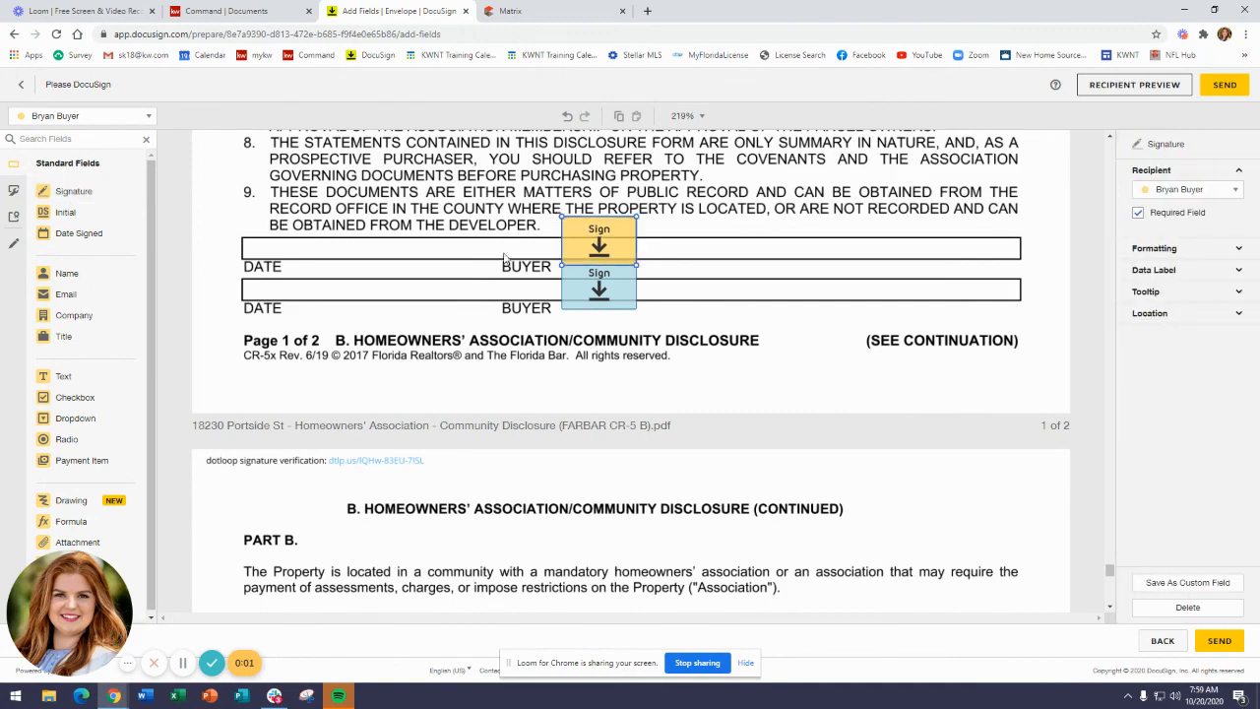